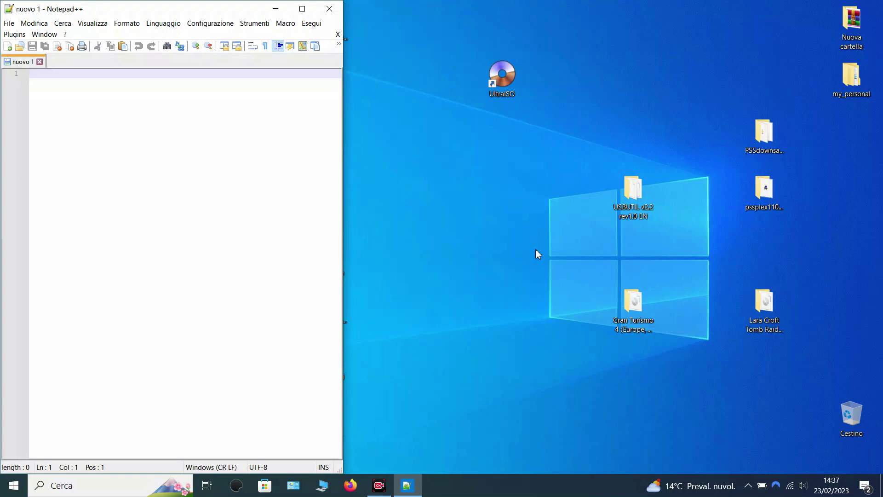
Check the details of the Gran Turismo 4 and Lara Croft Tomb Raider folders on the desktop
left_click(643, 330)
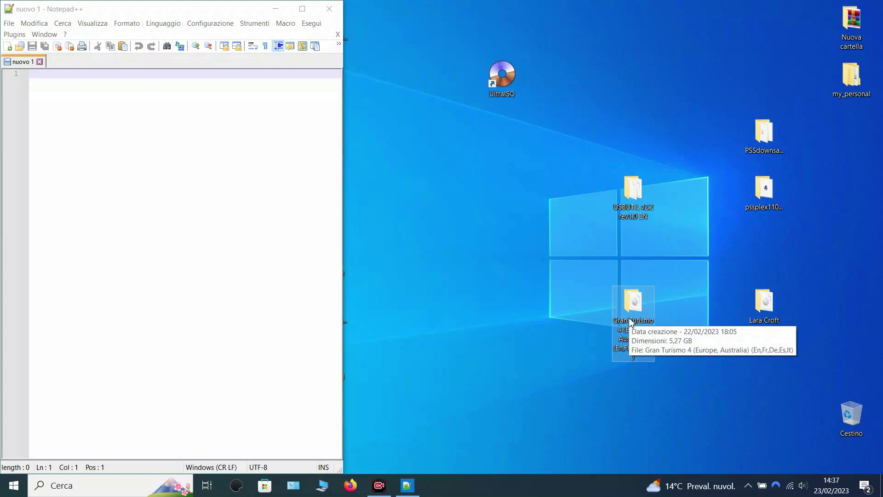
left_click(765, 300)
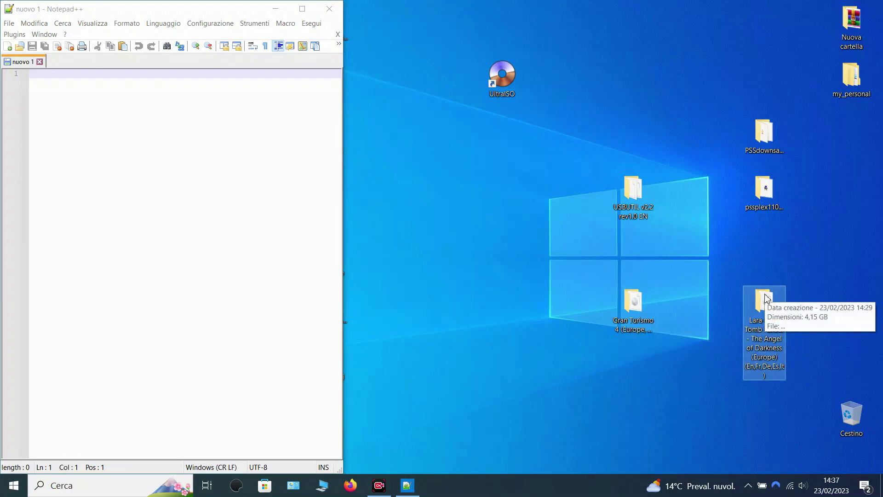
left_click(569, 277)
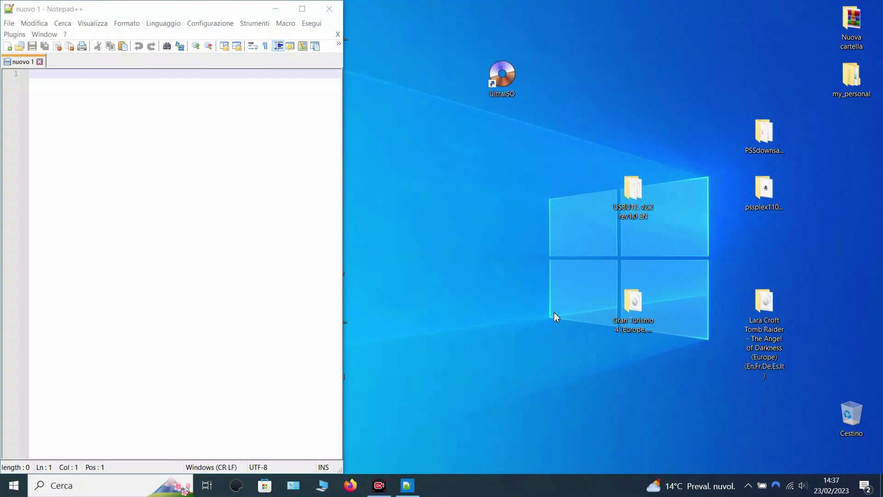
Look inside the pssplex110setupfull desktop folder for its installer and close the folder
mouse_move(639, 195)
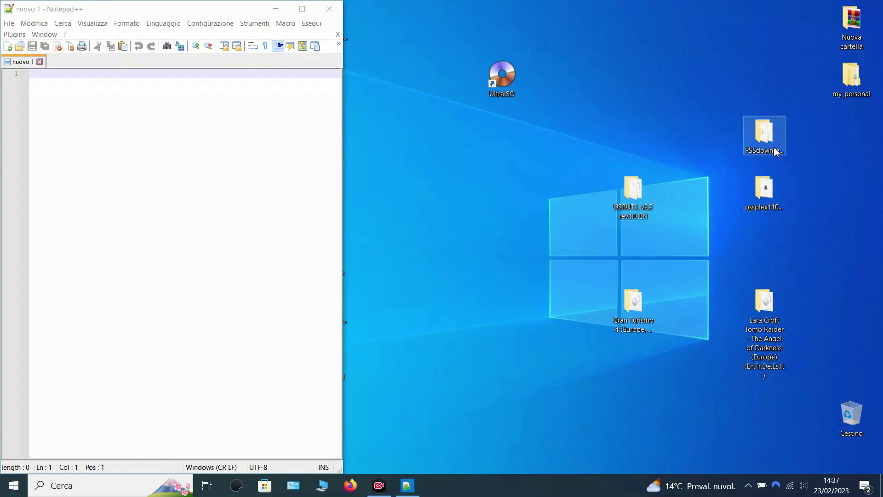
double_click(762, 207)
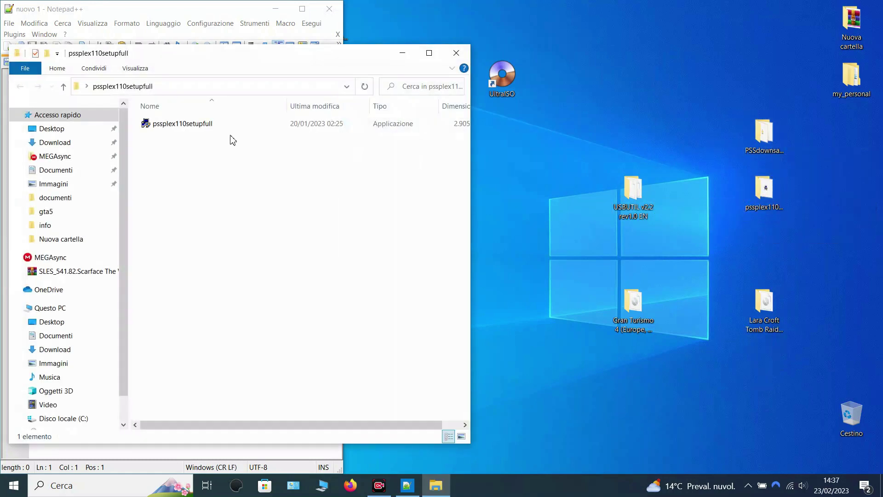
mouse_move(200, 130)
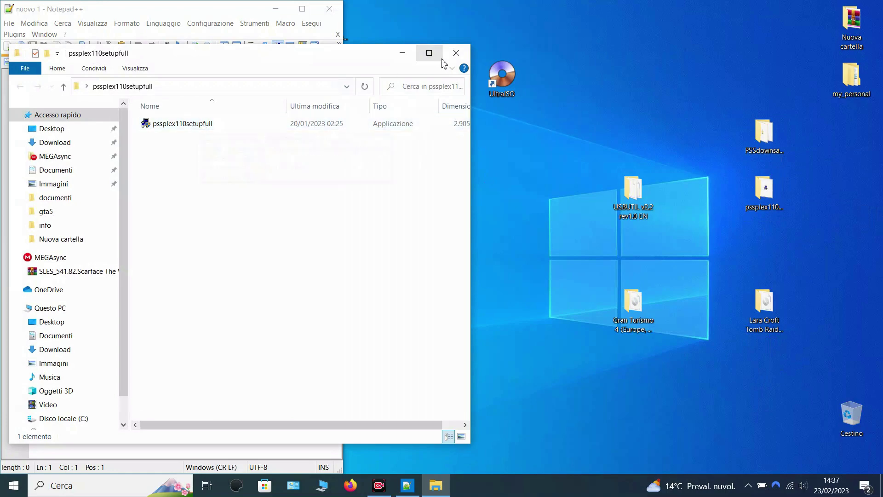
left_click(456, 53)
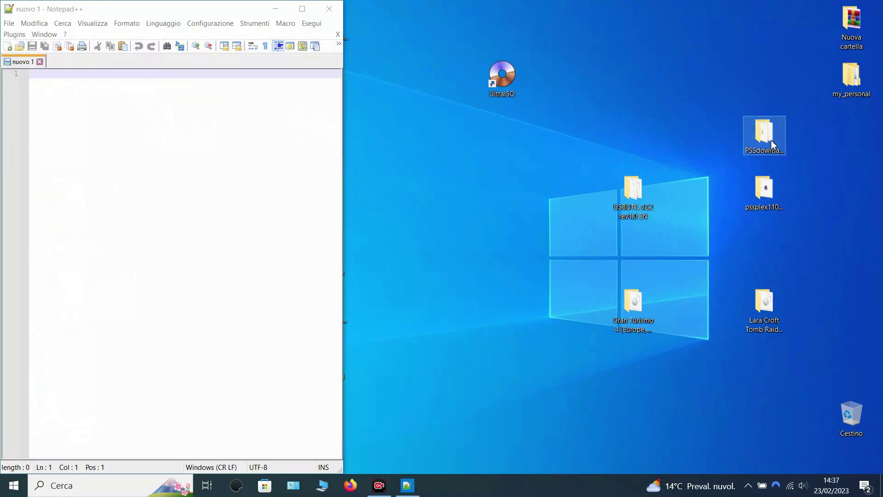
Open the PSSdownsampv101 folder and read in its ReadMe where ACTIVESKIN.OCX has to be placed
double_click(764, 136)
left_click_drag(264, 53, 449, 68)
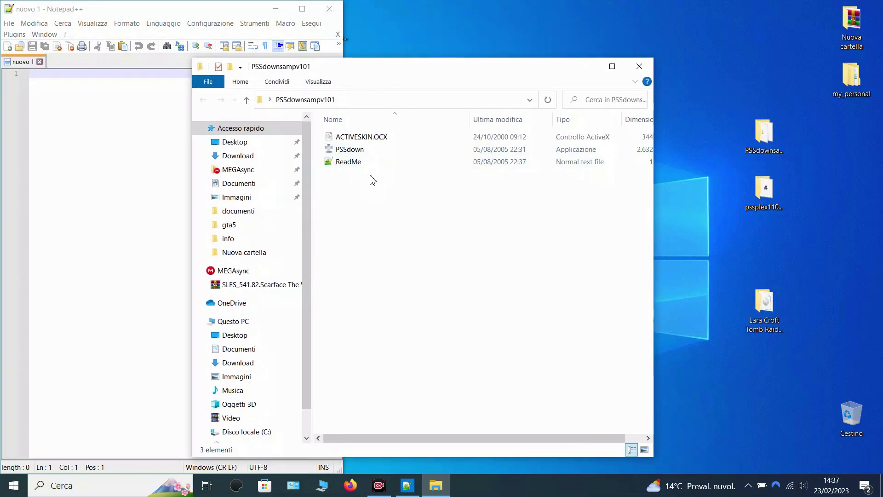
double_click(355, 165)
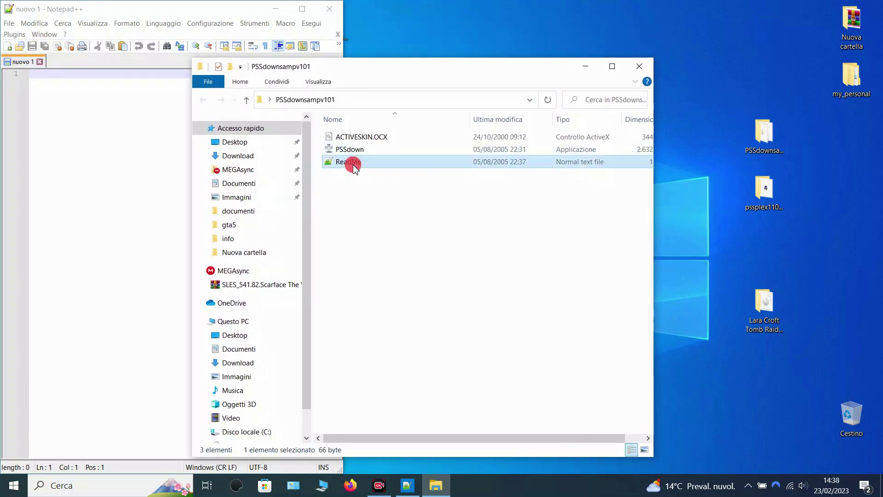
left_click_drag(109, 75, 173, 78)
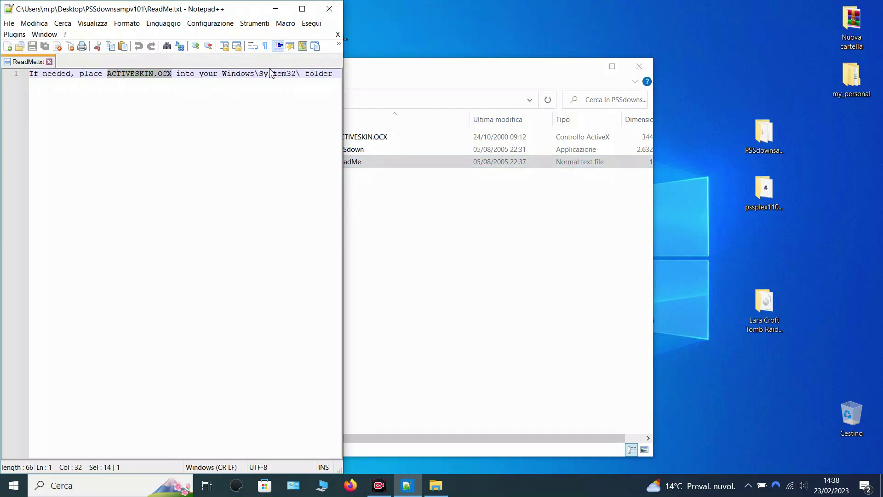
left_click_drag(219, 74, 304, 75)
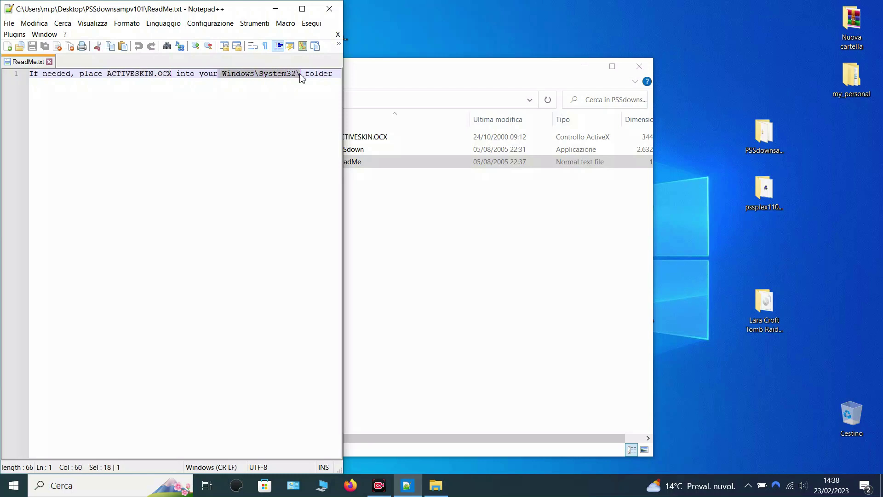
left_click(721, 84)
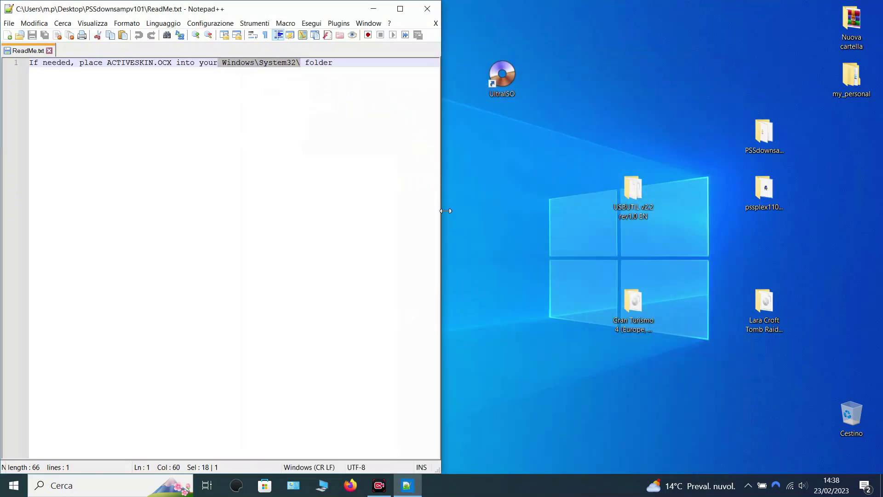
Narrow the Notepad++ window slightly and close ReadMe.txt
left_click_drag(444, 210, 366, 213)
left_click(525, 211)
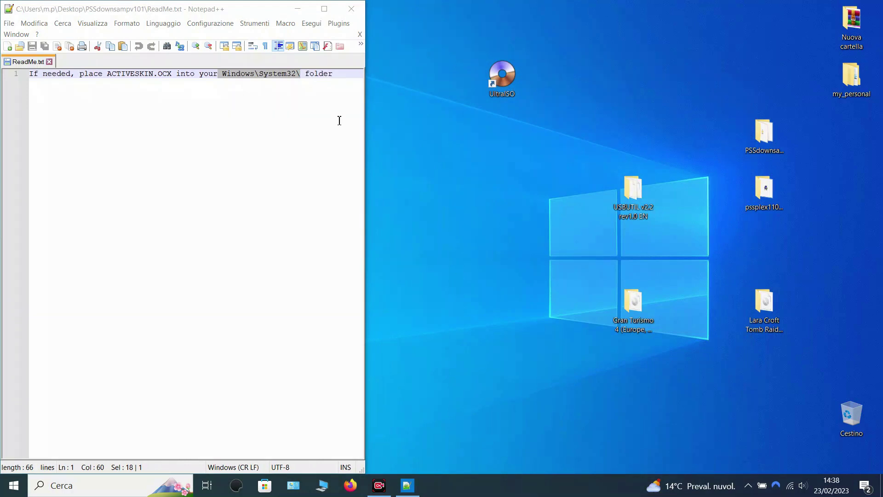
left_click(49, 61)
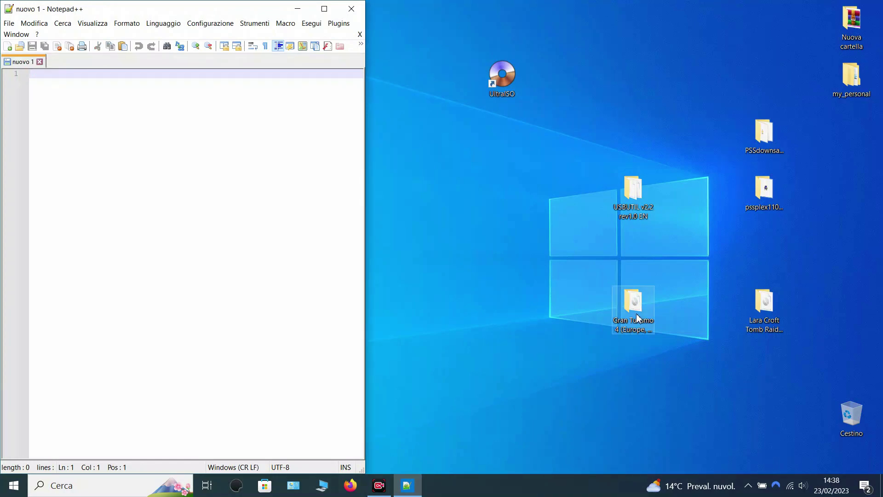
Mount the disc image from the Lara Croft Tomb Raider - The Angel of Darkness desktop folder
double_click(766, 312)
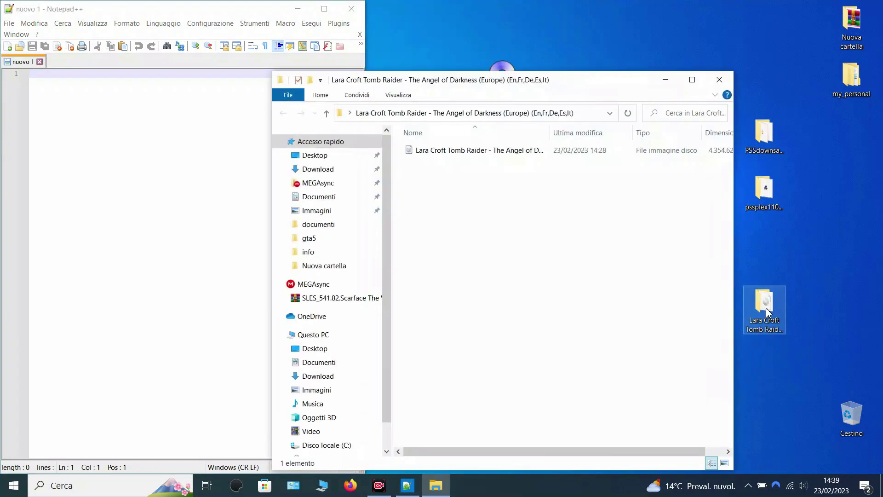
double_click(525, 151)
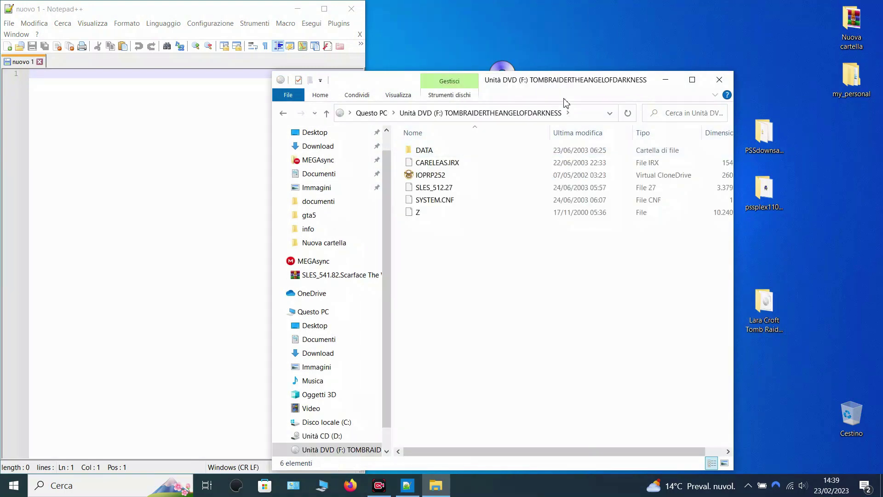
left_click_drag(566, 84, 500, 42)
Search the mounted Tomb Raider disc for "pss" and look through the matching files and their locations
left_click(609, 72)
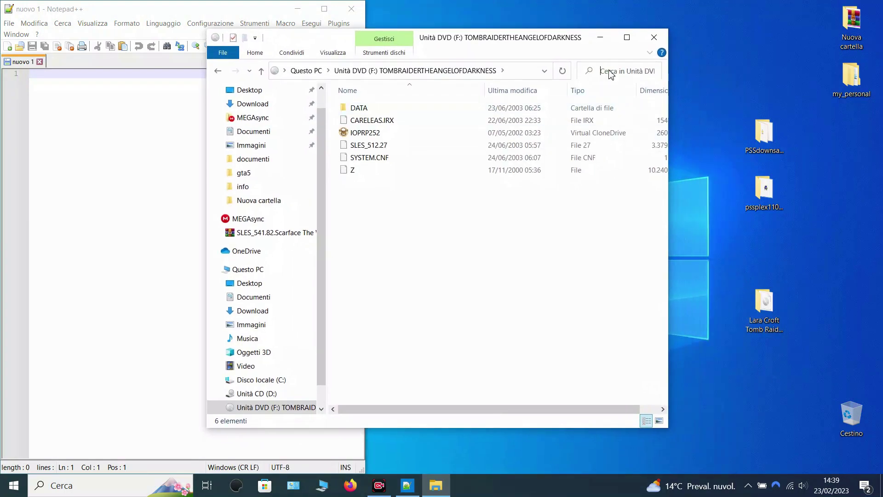
type("pss")
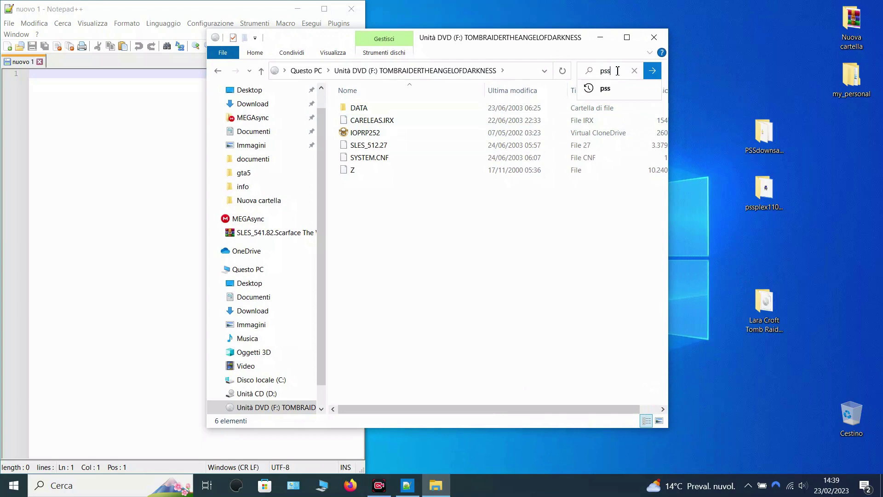
left_click(658, 73)
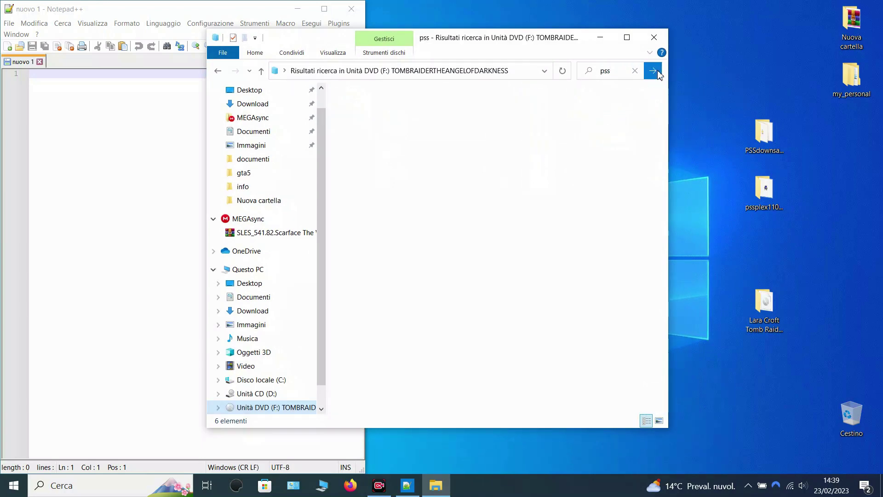
left_click_drag(664, 116, 661, 264)
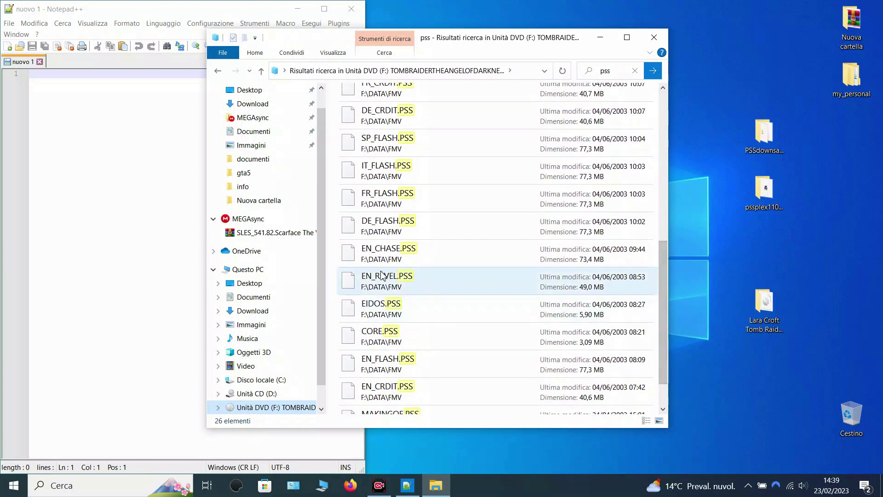
left_click_drag(664, 256, 664, 144)
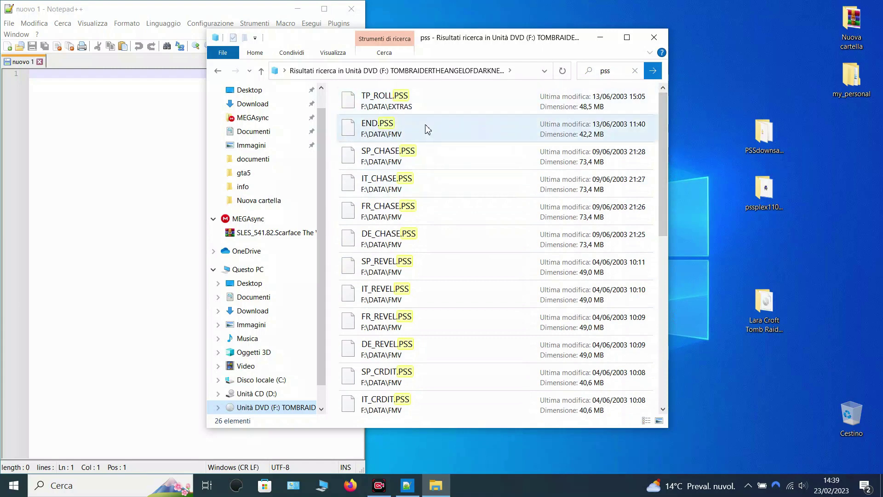
Eject the Tomb Raider disc from virtual DVD drive F: and close the Explorer window
left_click(247, 269)
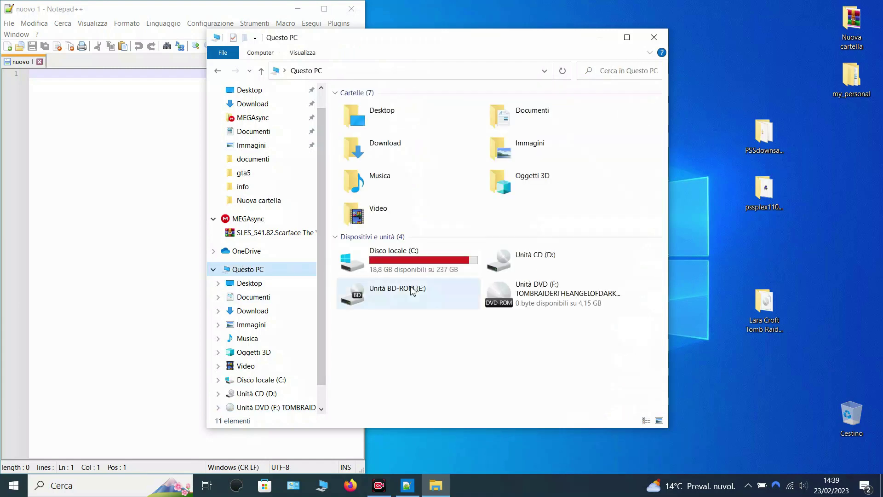
right_click(548, 294)
left_click(580, 414)
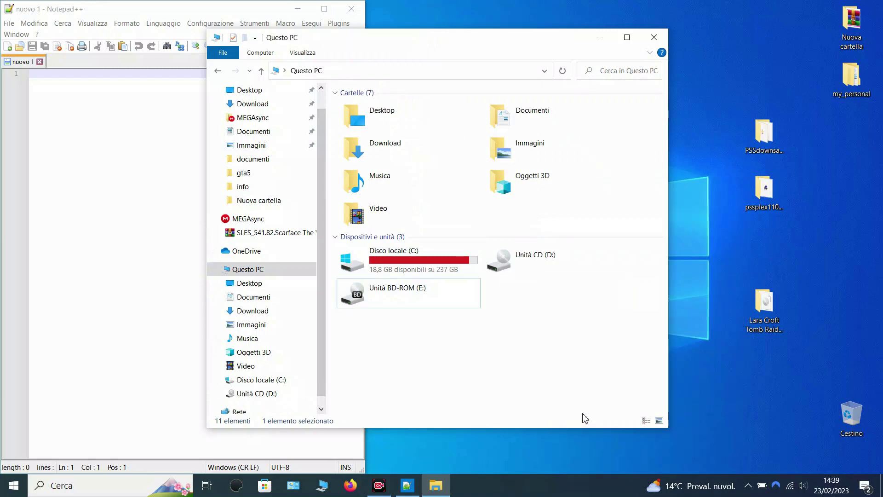
left_click(655, 38)
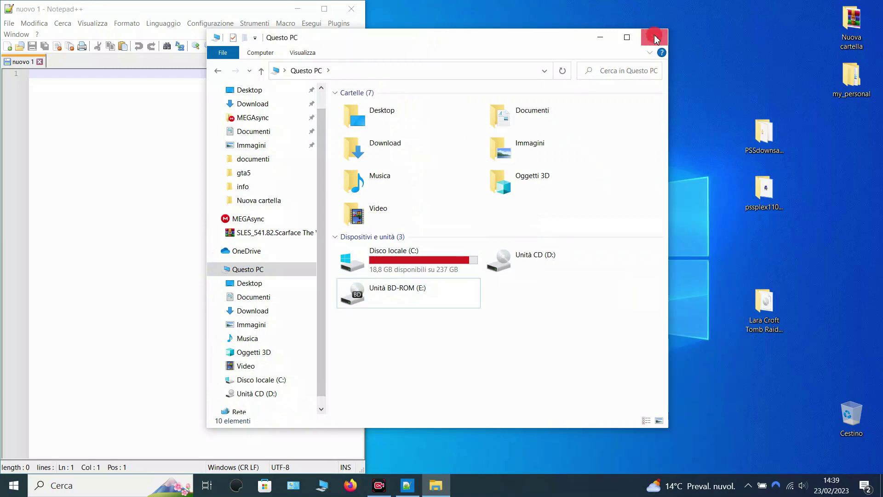
Load the Lara Croft Tomb Raider - The Angel of Darkness image from the desktop into UltraISO and display its DATA/FMV folder
double_click(500, 90)
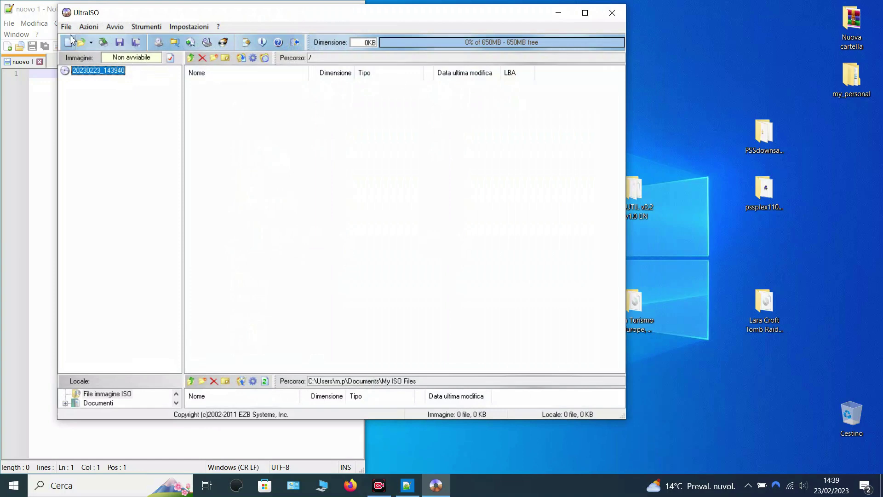
left_click(66, 27)
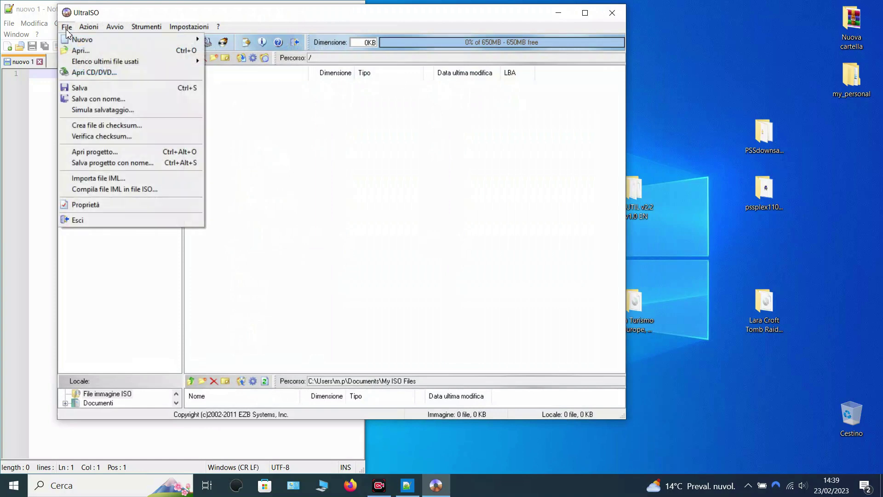
left_click(81, 53)
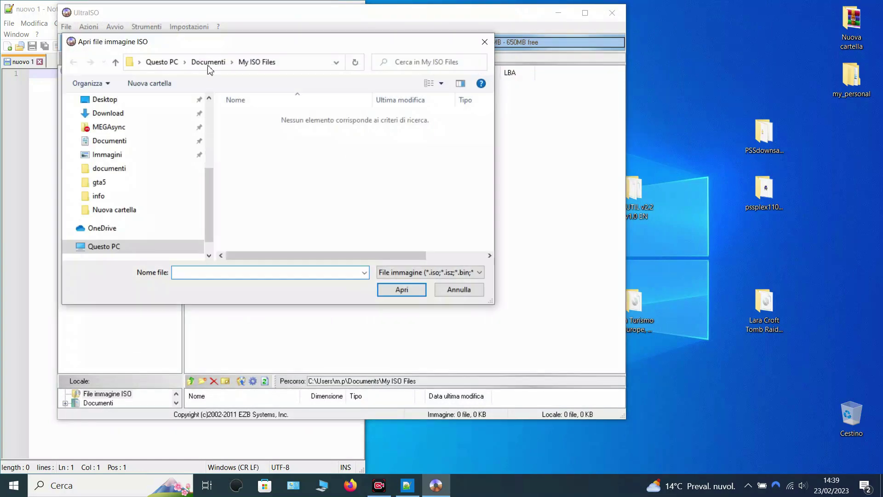
left_click(131, 140)
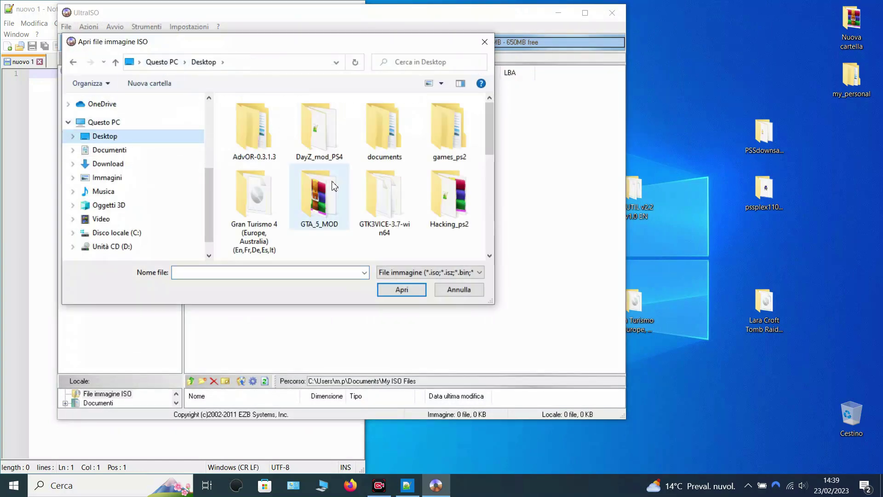
scroll(332, 184, "down", 5)
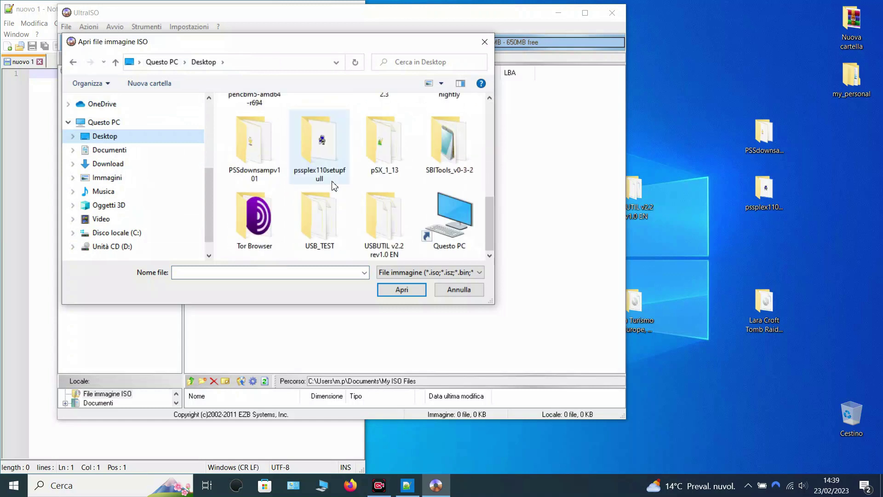
scroll(332, 184, "up", 3)
double_click(326, 151)
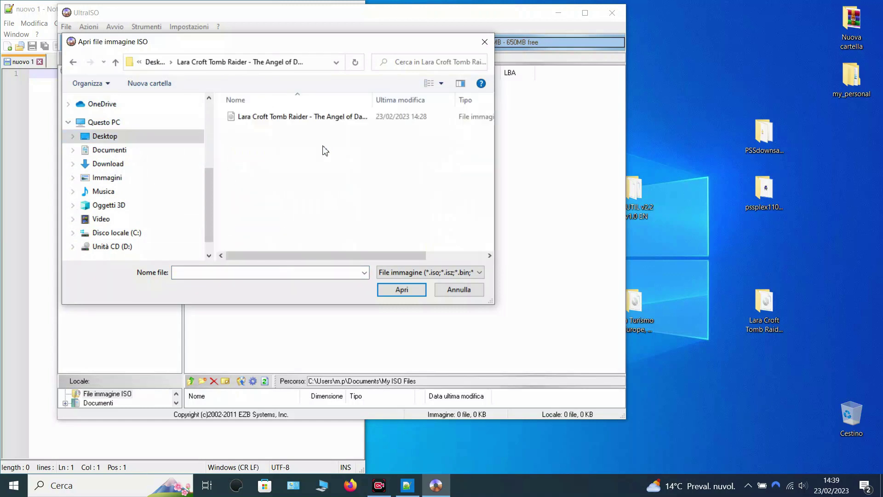
left_click(321, 117)
left_click(402, 289)
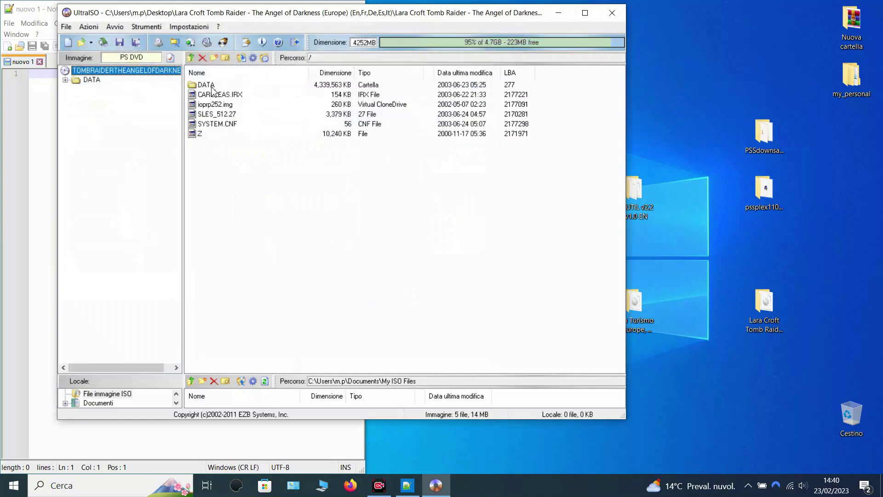
double_click(209, 86)
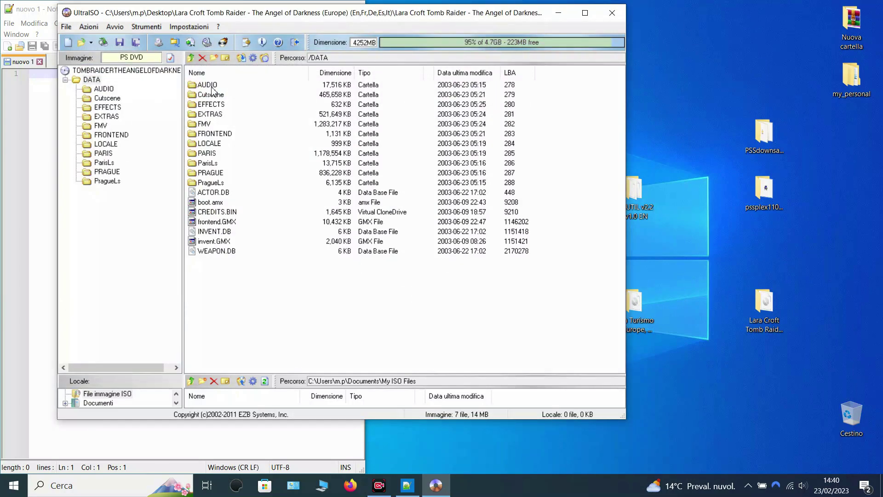
double_click(205, 124)
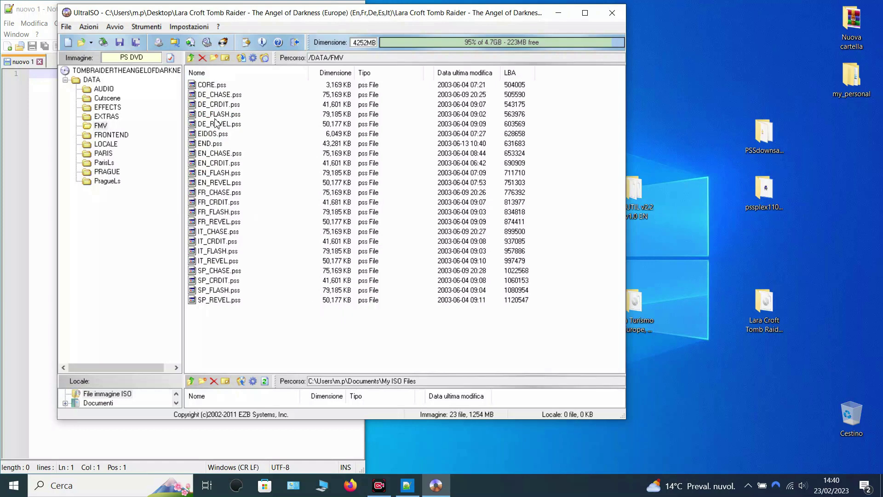
Create a new folder on the desktop, keeping its default name
right_click(832, 327)
mouse_move(789, 409)
left_click(658, 327)
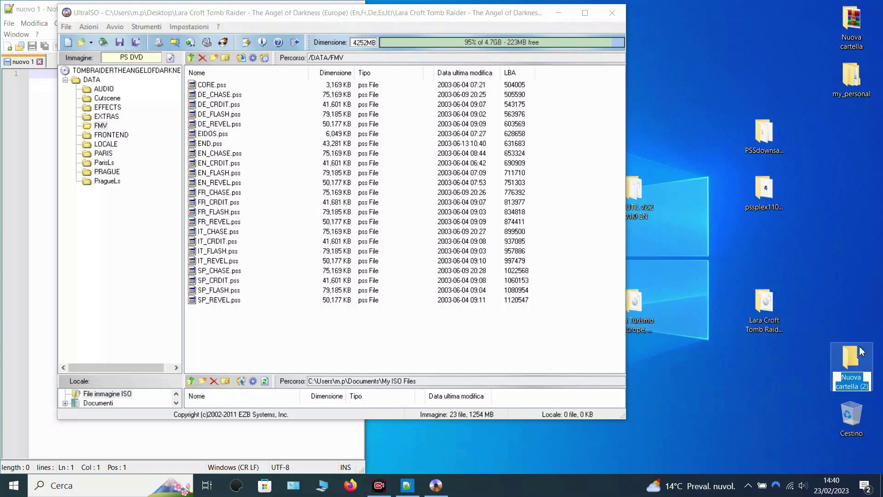
key("Return")
Extract all the PSS files from the image's DATA/FMV folder into the desktop folder Nuova cartella (2) and minimize UltraISO
left_click_drag(348, 341, 207, 82)
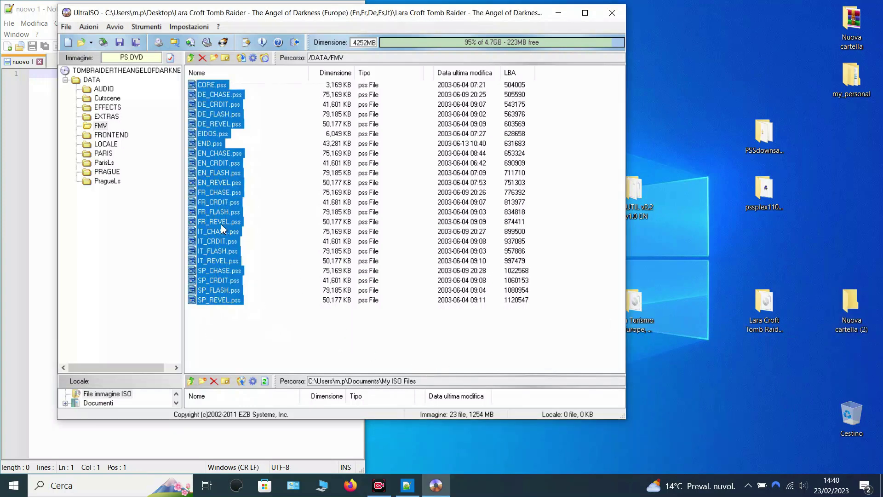
left_click_drag(220, 205, 851, 311)
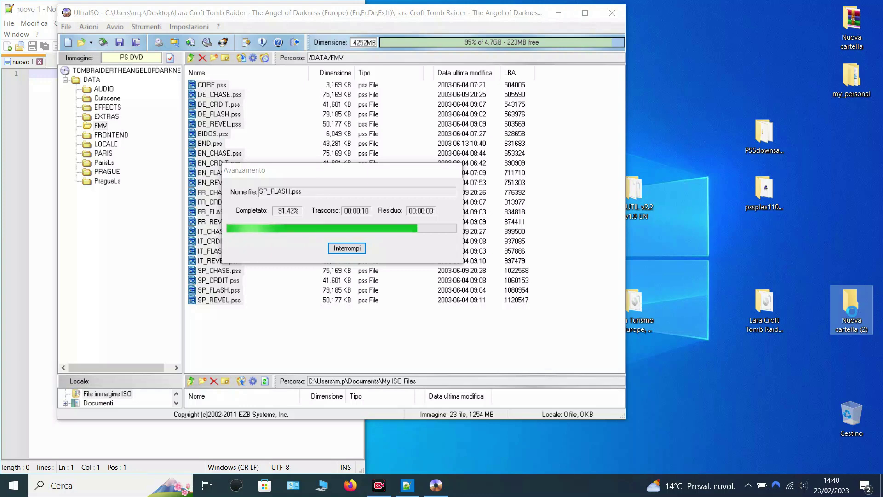
left_click(510, 336)
left_click(558, 13)
Check the number and total size of the extracted PSS files in Nuova cartella (2), then close the folder
double_click(851, 306)
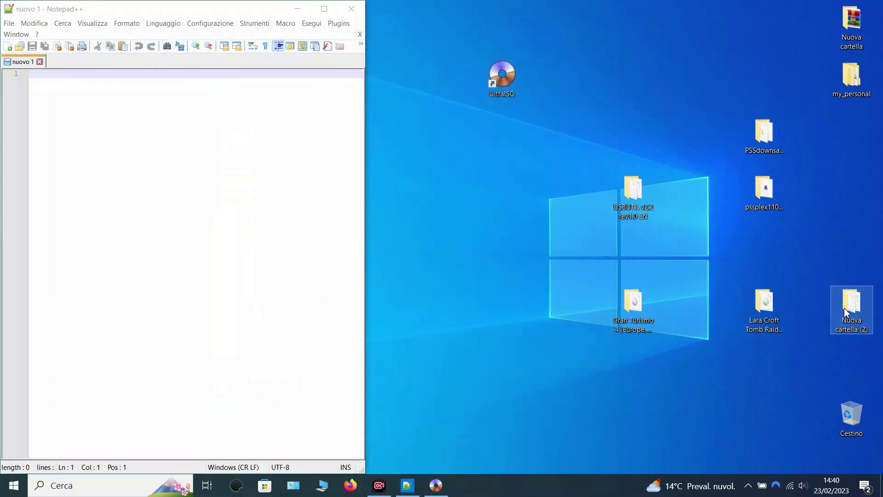
scroll(662, 313, "down", 1)
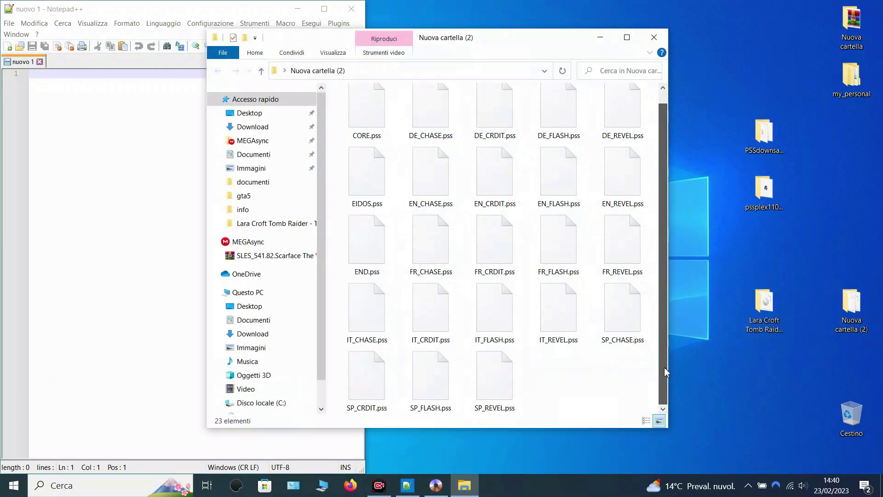
left_click_drag(644, 401, 352, 58)
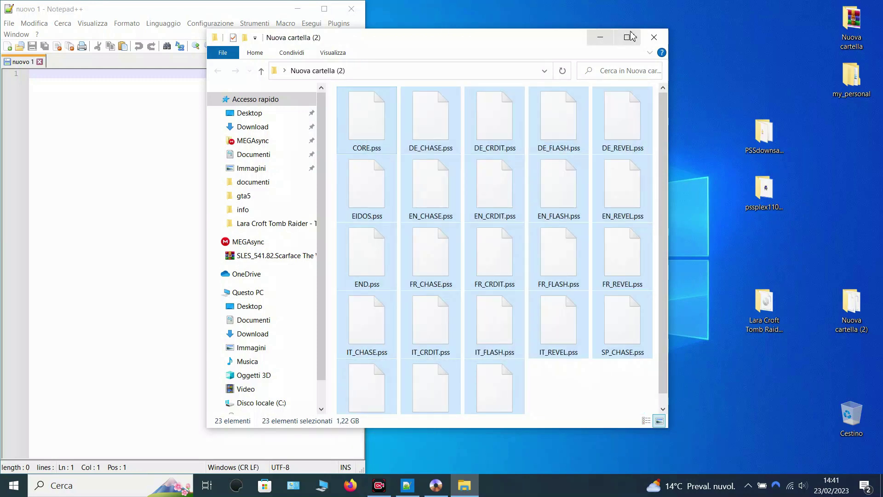
left_click(654, 38)
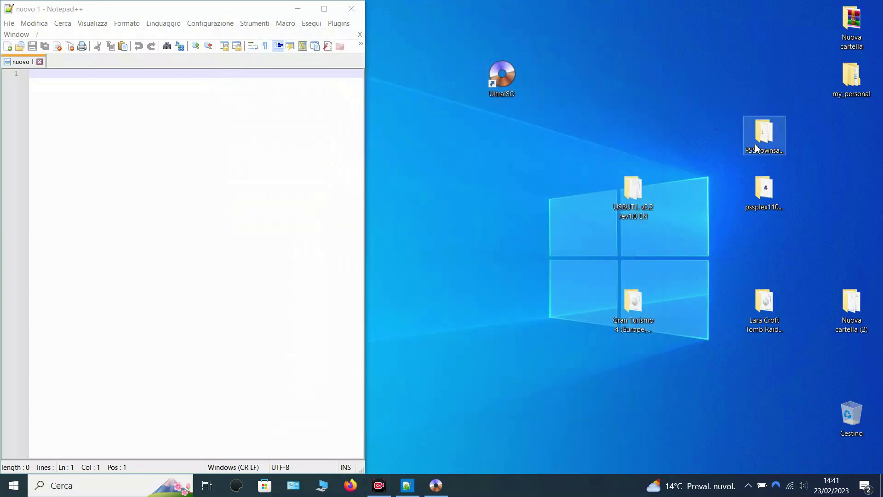
Launch PSSdown from the PSSdownsampv101 desktop folder and close the folder window, keeping the downsampling tool open
mouse_move(757, 147)
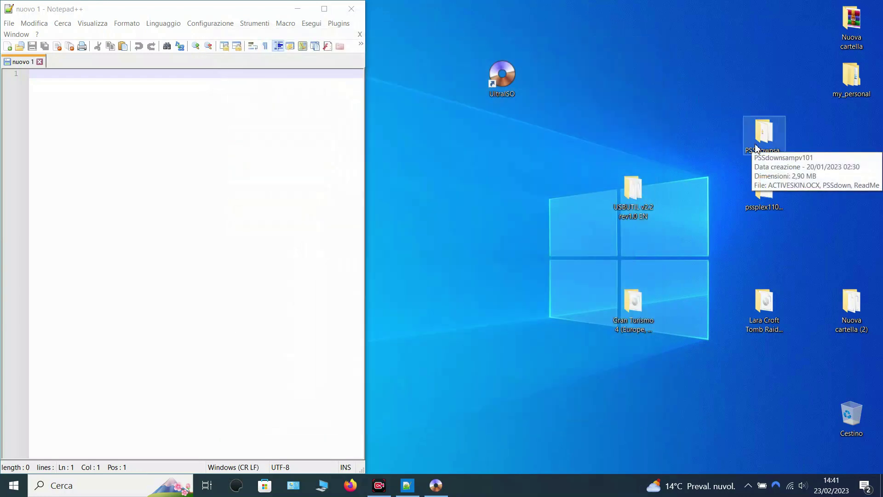
double_click(756, 147)
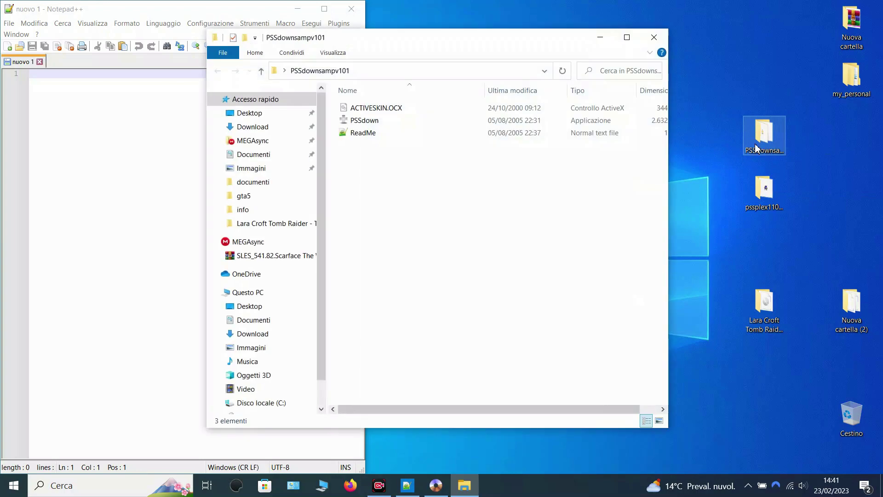
double_click(389, 125)
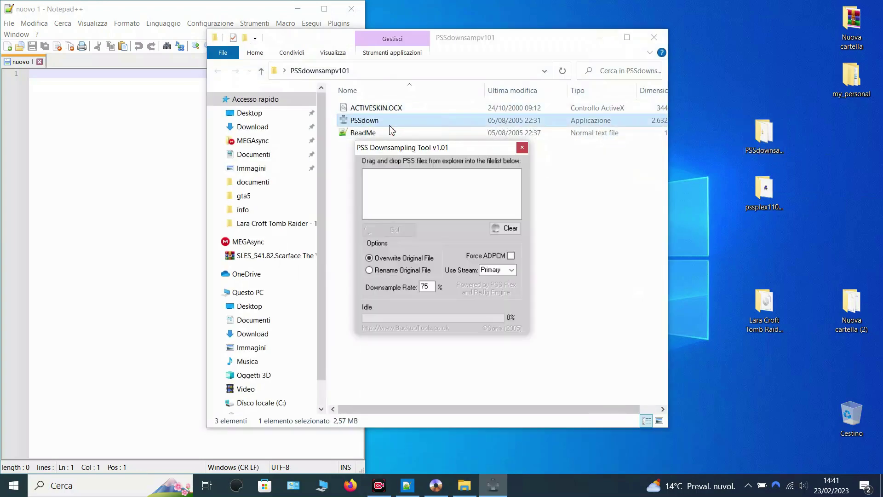
left_click(654, 37)
left_click_drag(451, 151, 361, 130)
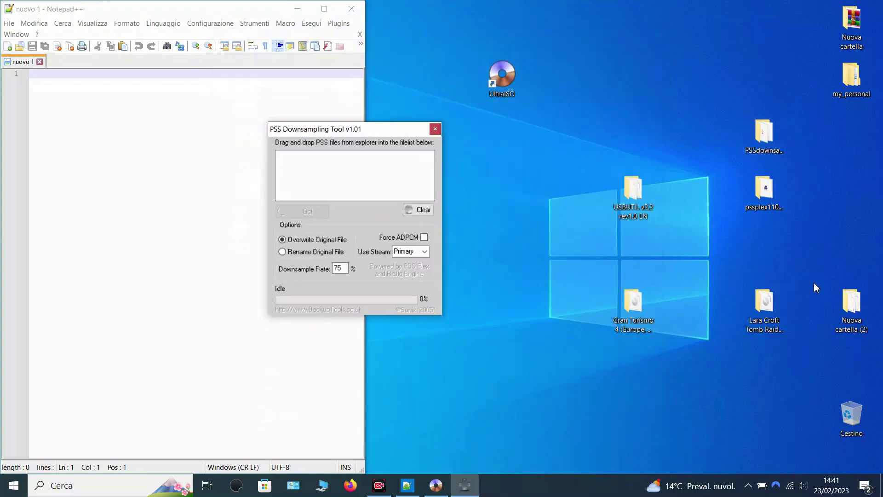
Add all the PSS files from Nuova cartella (2) to the downsampling tool's file list and close the folder window
double_click(855, 312)
left_click_drag(496, 37, 724, 34)
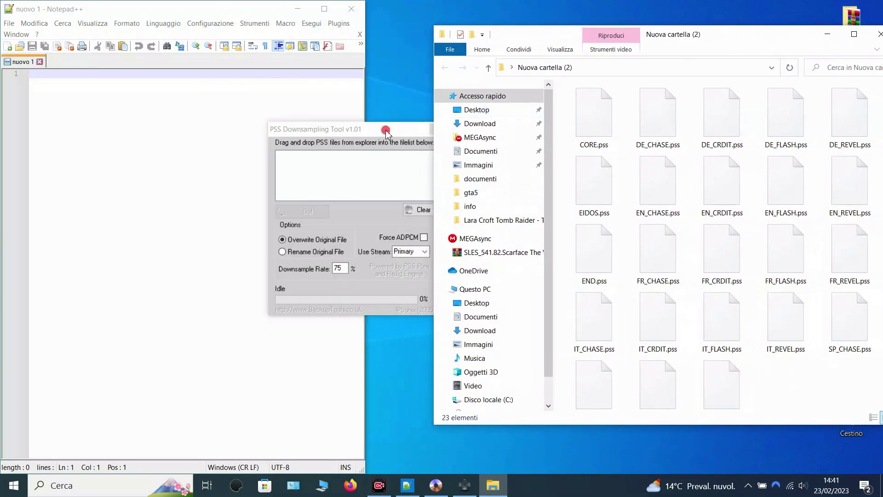
left_click_drag(385, 130, 299, 113)
left_click_drag(714, 34, 659, 27)
left_click_drag(821, 405, 511, 77)
scroll(653, 273, "down", 1)
left_click_drag(653, 274, 269, 158)
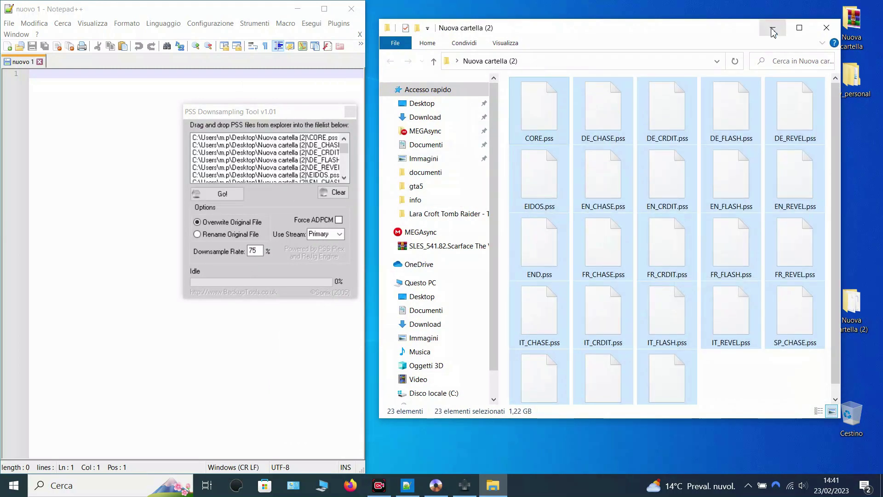
left_click(827, 28)
Downsample the listed PSS files at a rate of 30%, overwriting the originals, and close the tool when finished
left_click_drag(255, 115, 461, 130)
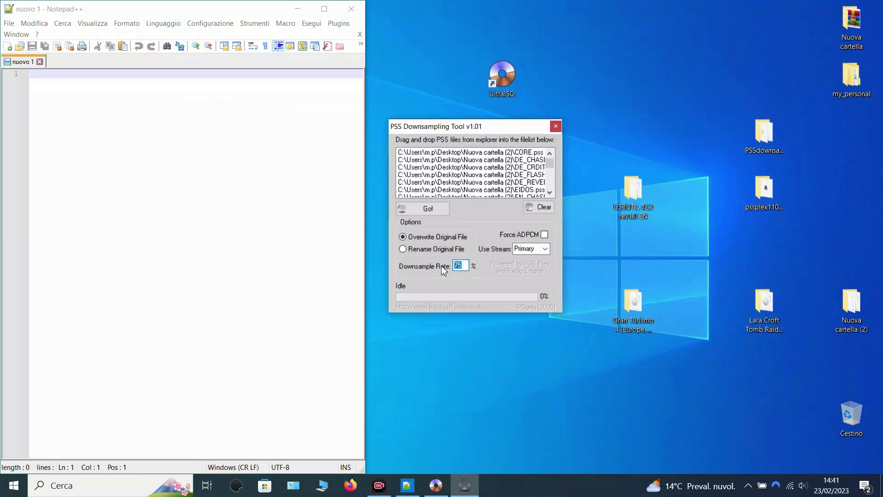
type("30")
left_click(852, 324)
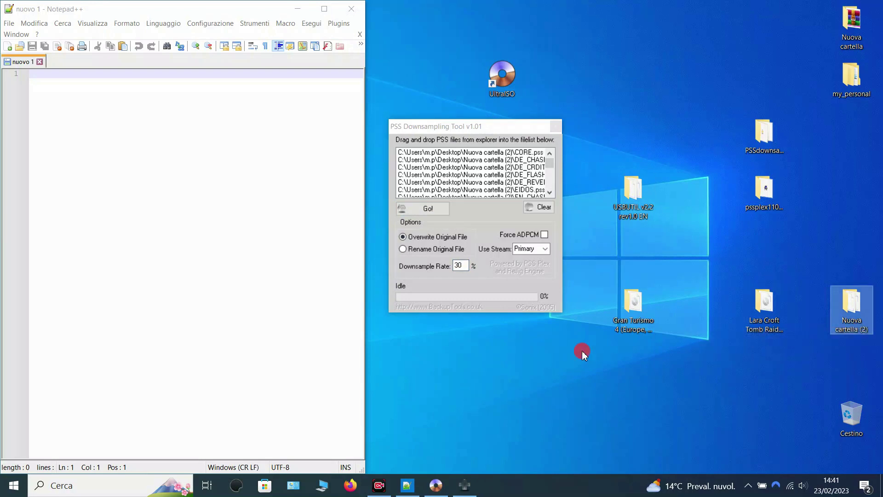
left_click(420, 210)
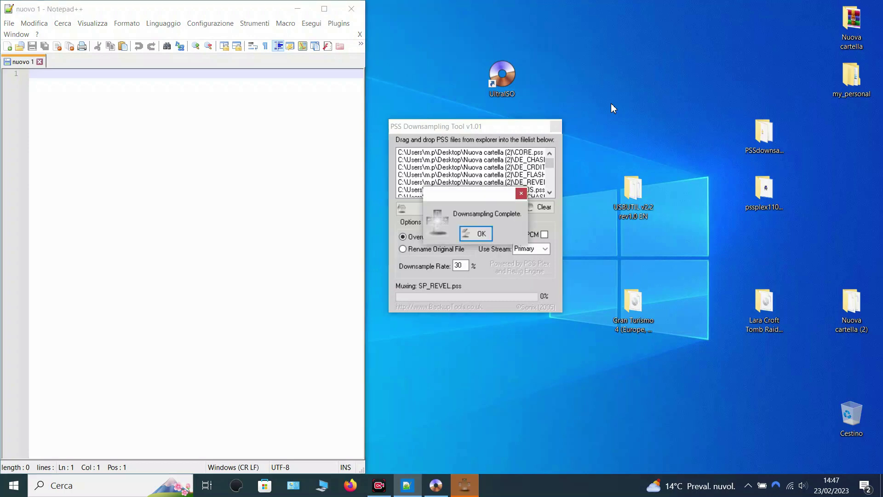
left_click(485, 235)
left_click(556, 127)
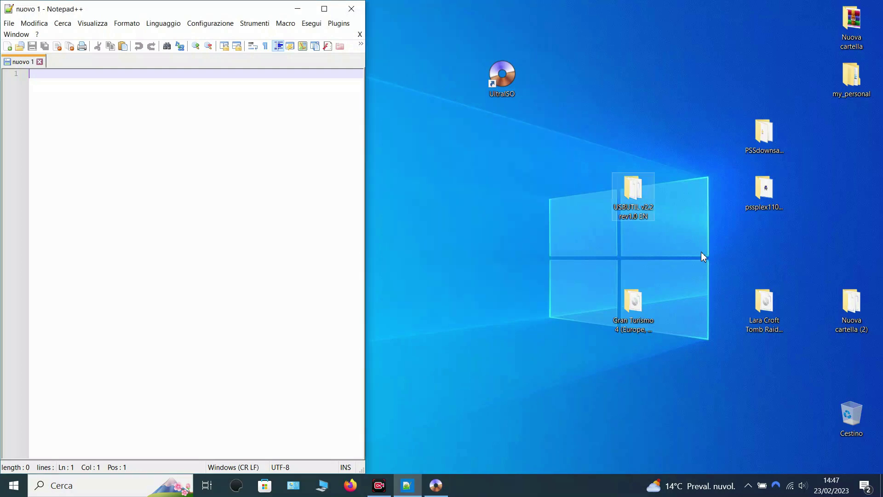
Check the total size of the downsampled PSS files in Nuova cartella (2)
right_click(707, 254)
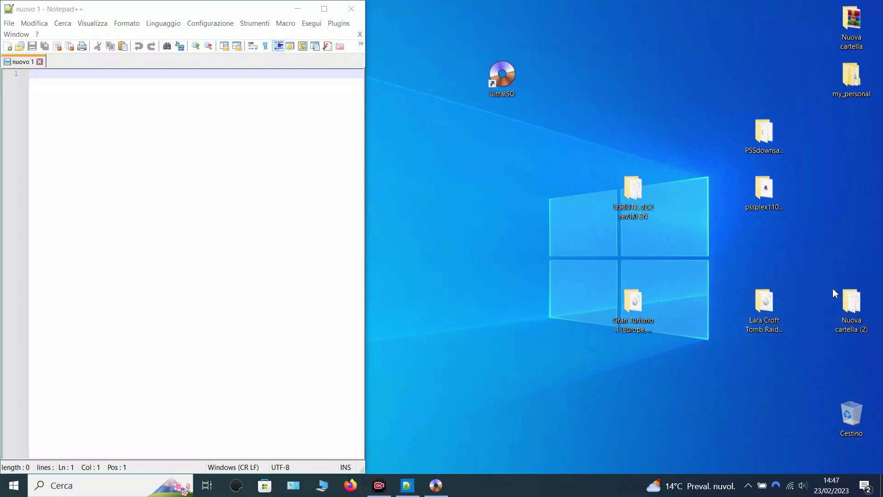
mouse_move(862, 306)
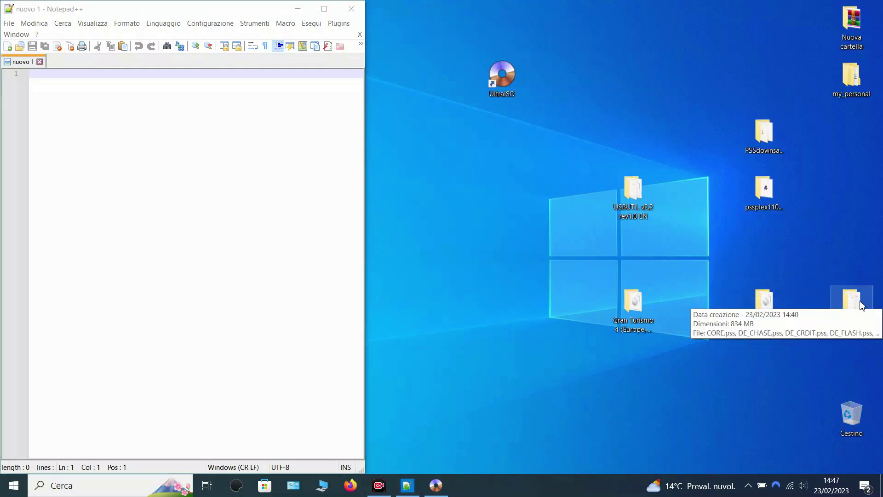
double_click(853, 300)
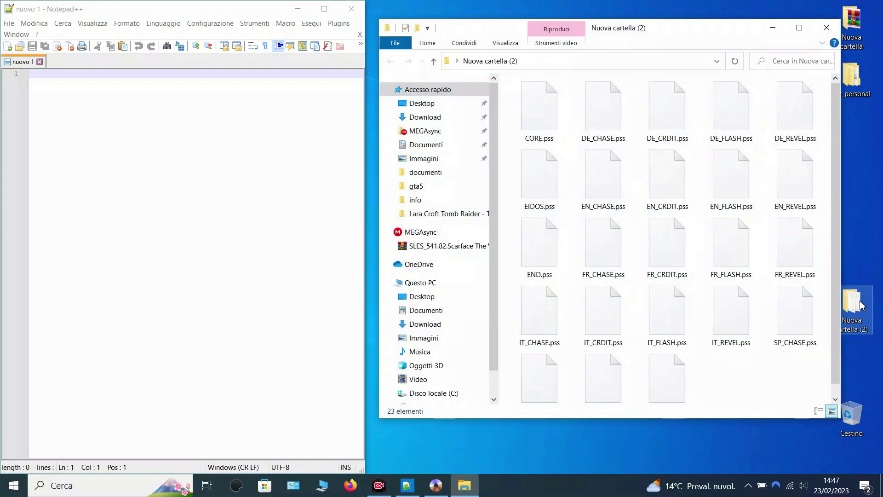
left_click_drag(506, 104, 821, 402)
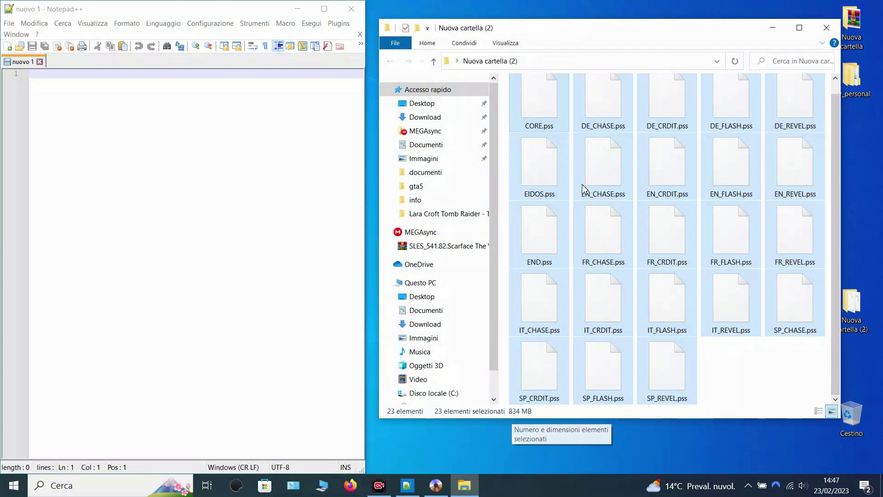
Replace the PSS files in the image's DATA/FMV folder in UltraISO with the downsampled ones and close the source folder
left_click_drag(556, 33, 707, 60)
left_click(436, 485)
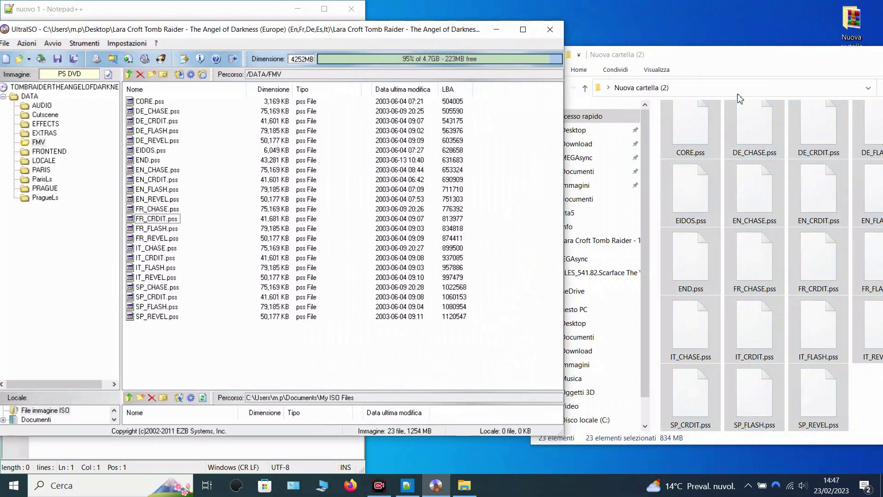
left_click_drag(757, 55, 649, 39)
left_click_drag(597, 177, 335, 237)
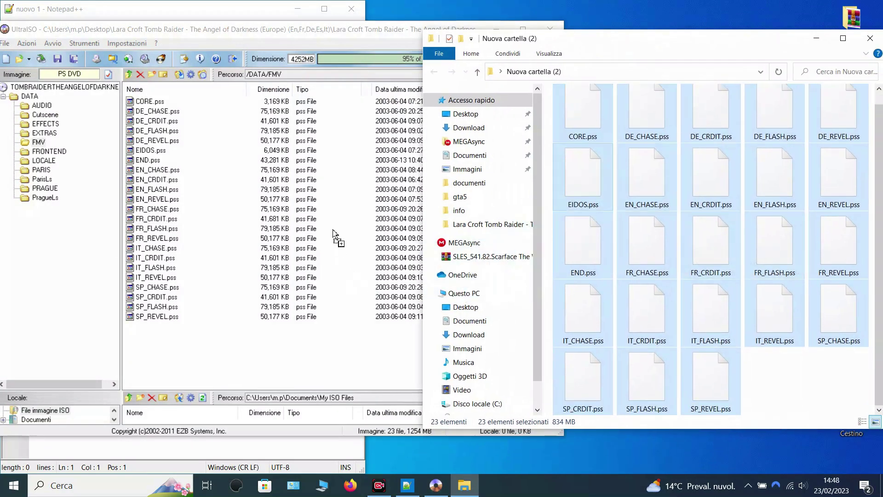
left_click(275, 281)
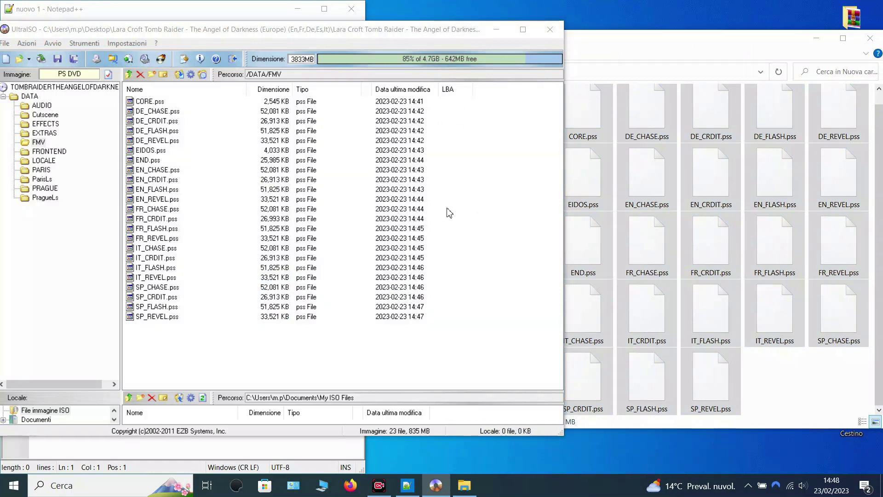
left_click(872, 41)
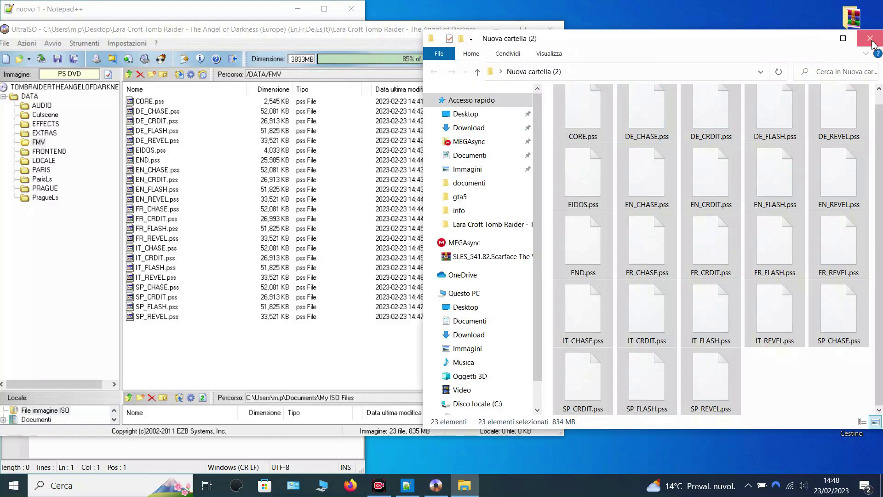
Save the modified image as a new ISO file named TOMBRAIDERTHEANGELOFDARKNESS-RIP in the Tomb Raider folder
left_click_drag(119, 29, 231, 25)
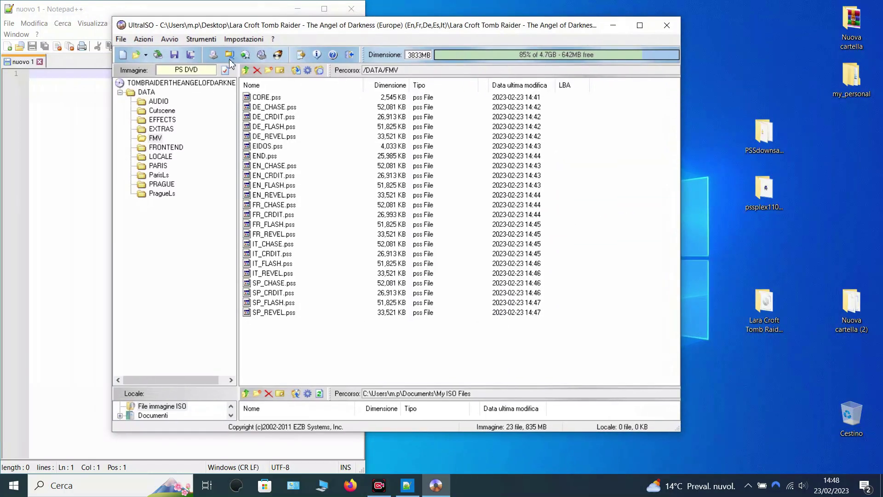
left_click(121, 39)
left_click(156, 114)
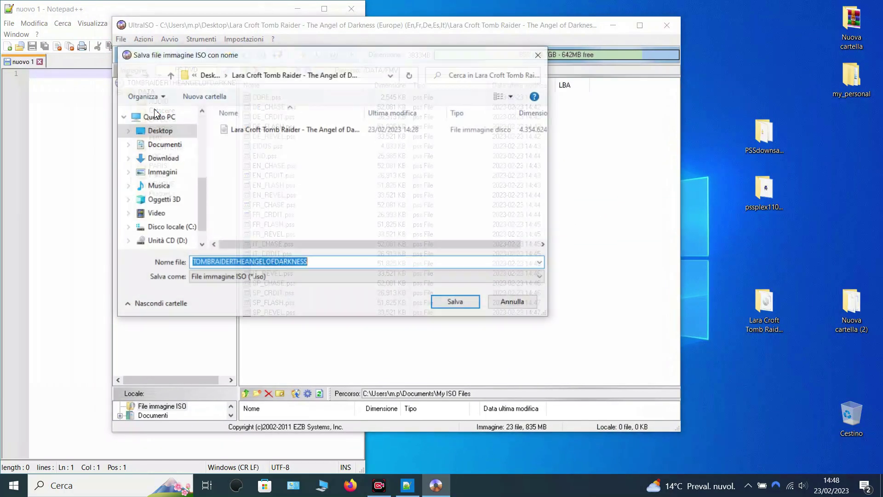
left_click(317, 263)
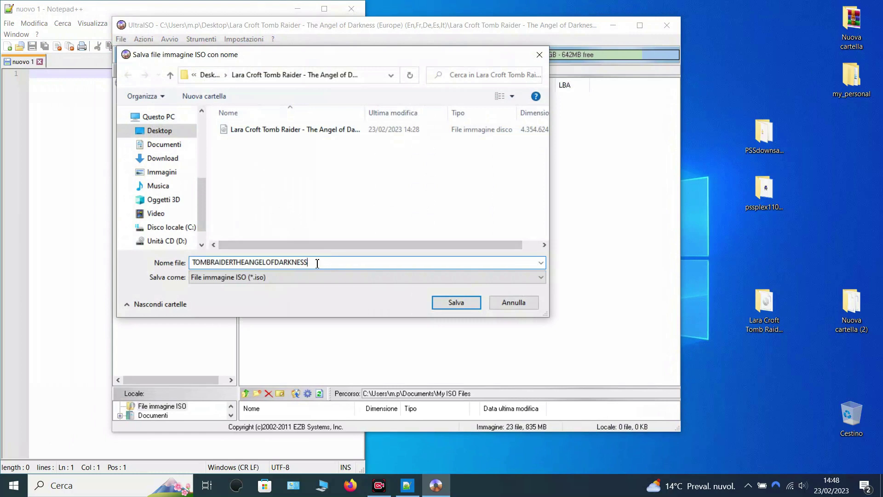
type("-RIP")
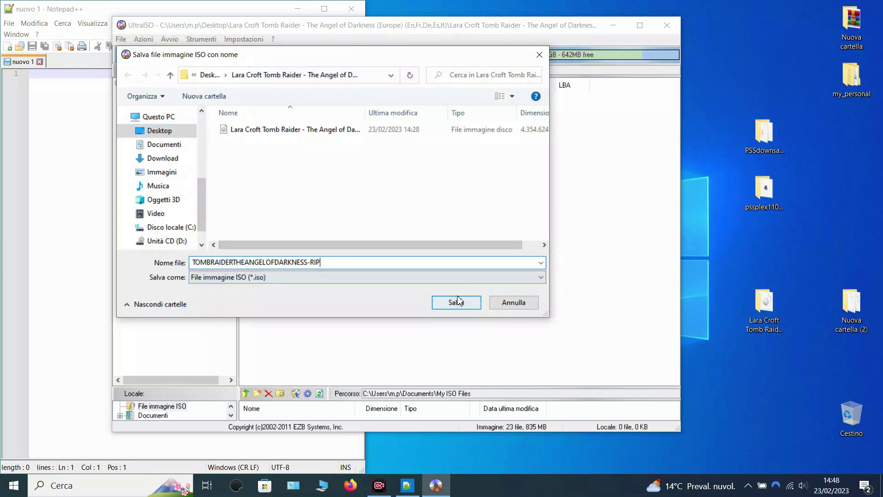
left_click(469, 308)
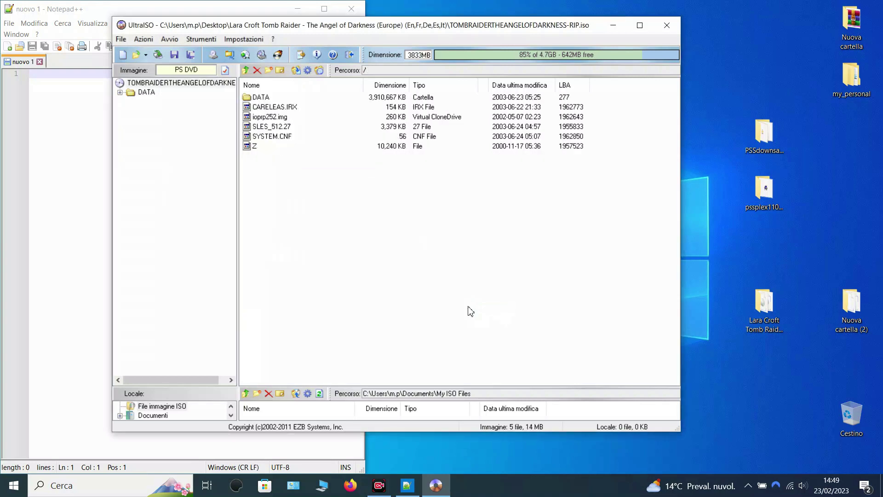
Close UltraISO and refresh the desktop
left_click(667, 25)
right_click(698, 184)
left_click(731, 220)
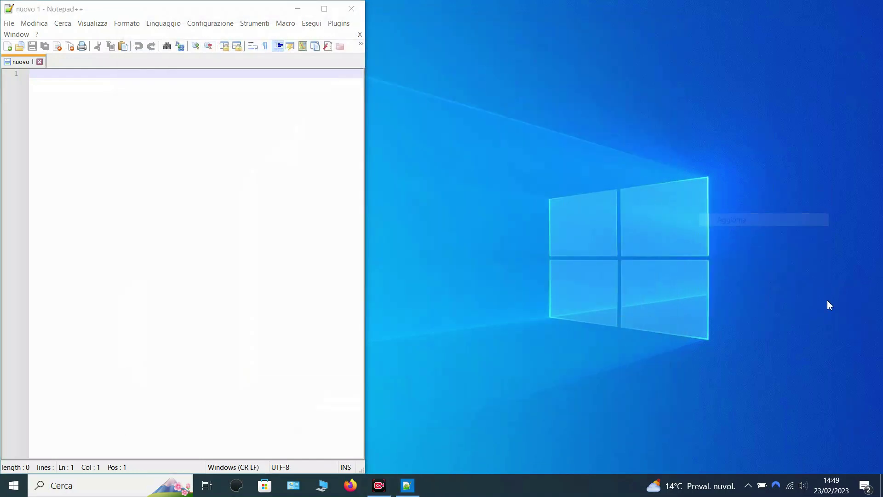
Compare the file sizes of the original Tomb Raider image and the RIP image in the Tomb Raider desktop folder
double_click(765, 306)
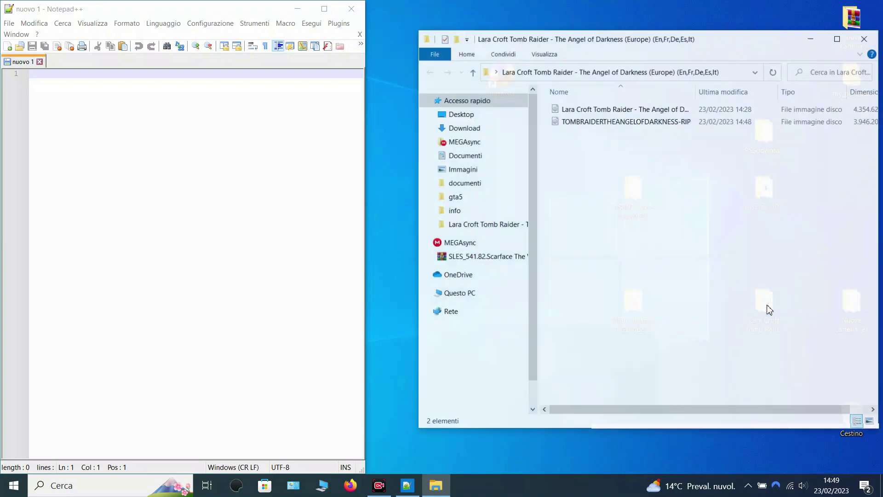
left_click_drag(723, 40, 561, 29)
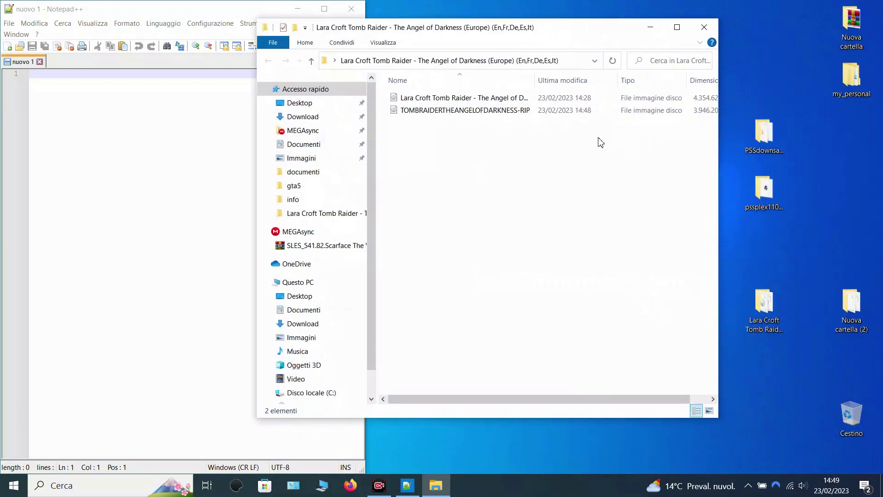
left_click_drag(720, 412, 783, 413)
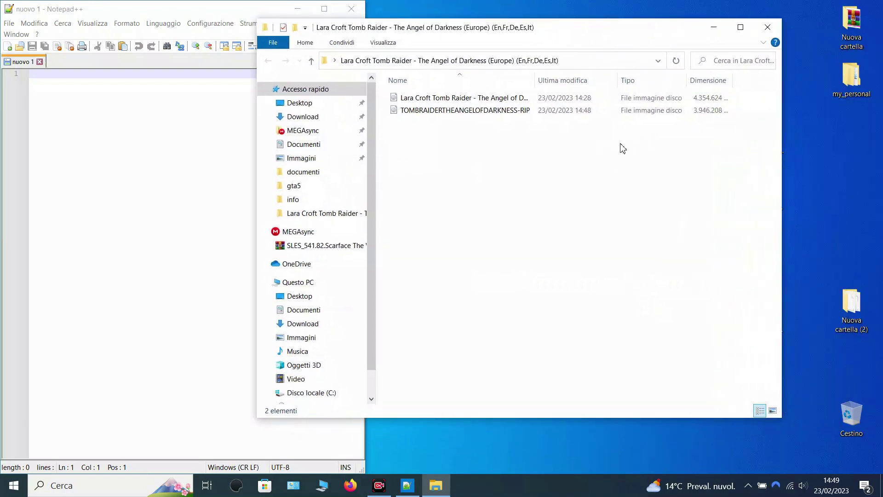
left_click(509, 98)
left_click_drag(539, 77, 554, 93)
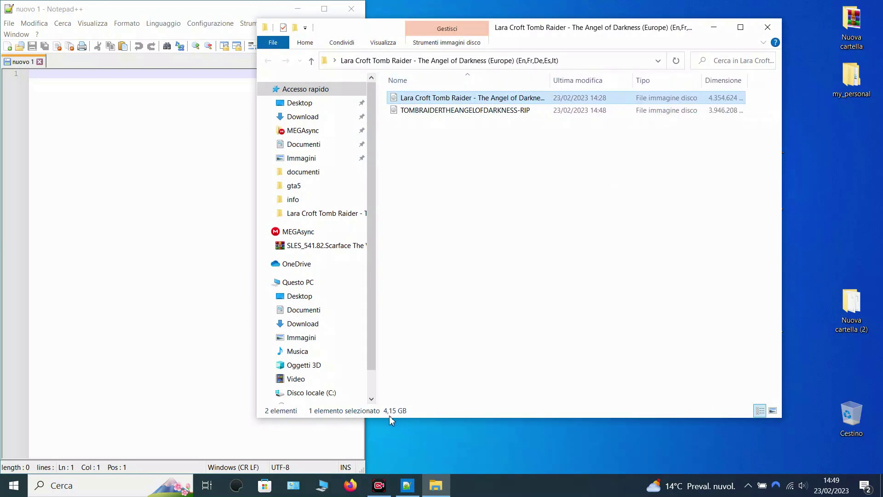
left_click(506, 112)
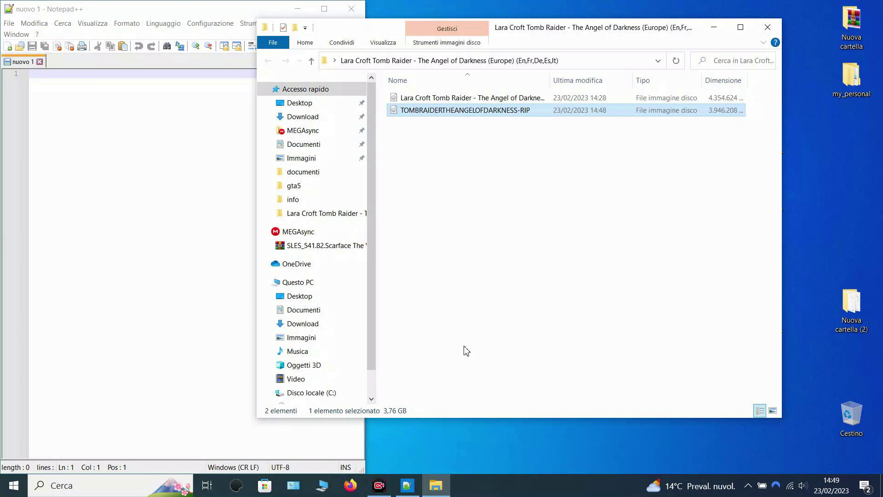
Close the Tomb Raider folder, delete the desktop folder Nuova cartella (2) and empty the Recycle Bin
left_click(768, 27)
left_click_drag(851, 304, 851, 420)
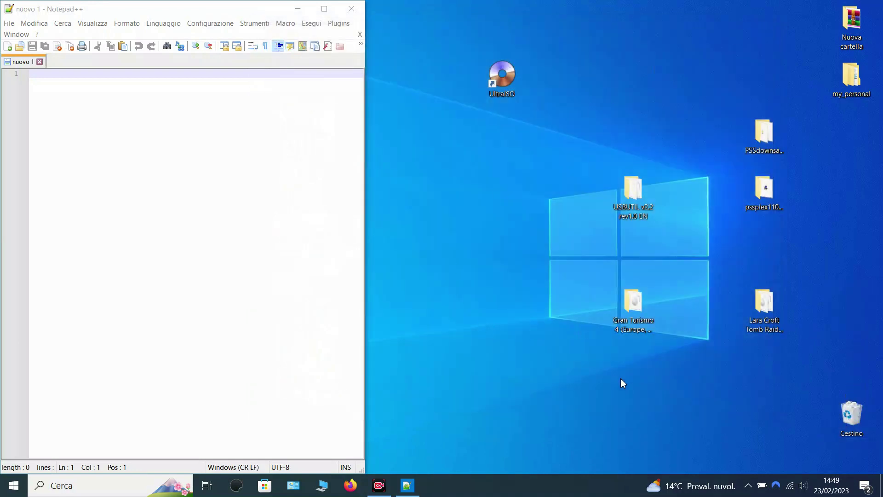
right_click(851, 415)
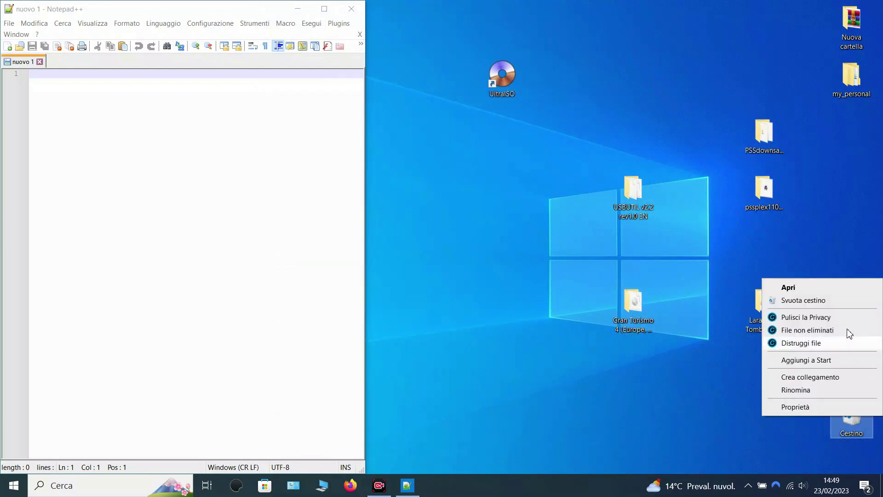
left_click(827, 302)
left_click(486, 278)
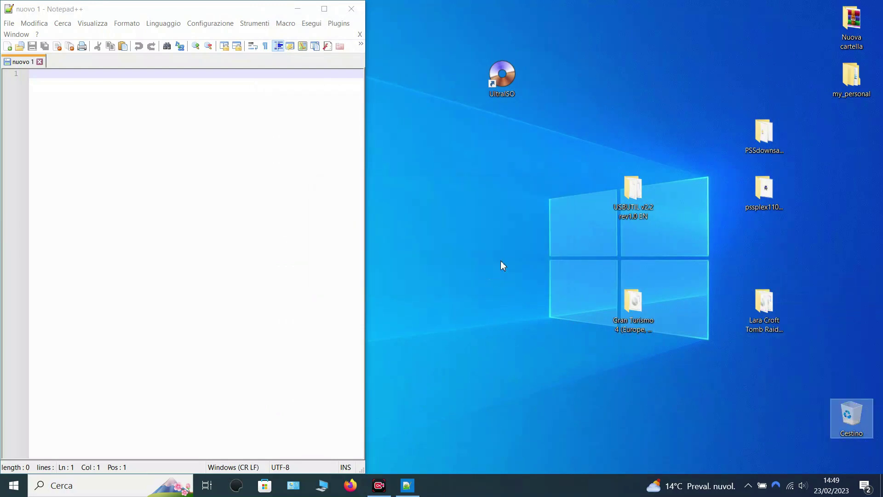
Mount the Gran Turismo 4 image from its desktop folder and search the mounted disc for pss
double_click(635, 317)
double_click(528, 102)
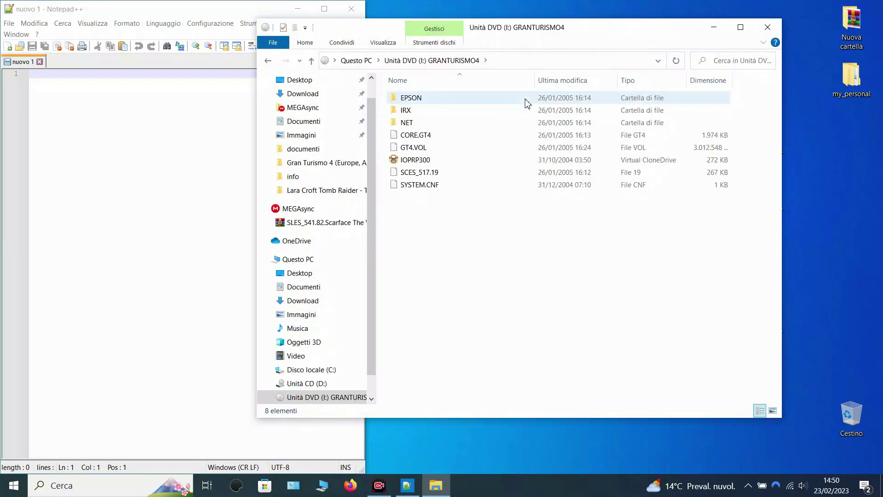
left_click(736, 62)
type("p")
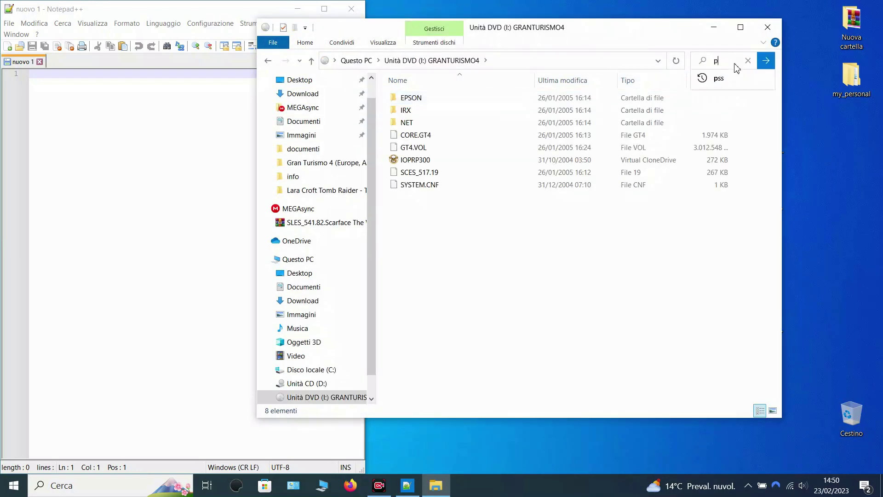
type("ss")
left_click(766, 60)
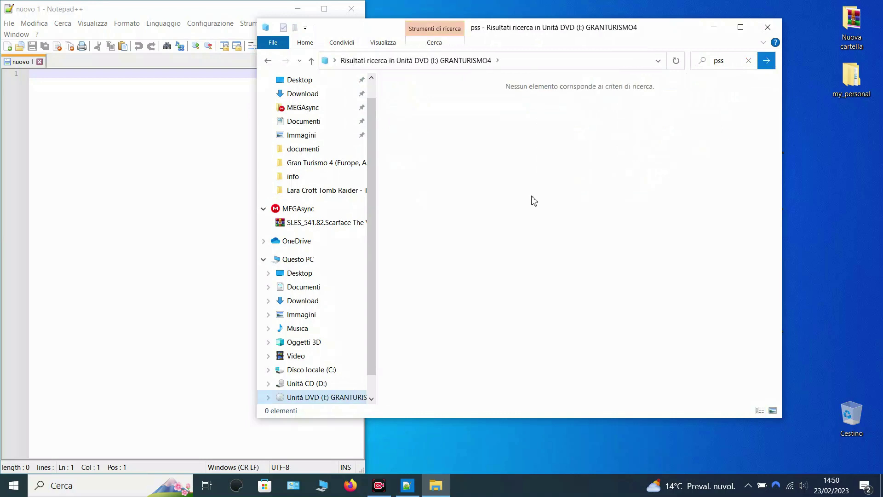
Eject the mounted GRANTURISMO4 DVD drive and close File Explorer
left_click(308, 262)
left_click(566, 282)
right_click(566, 282)
left_click(595, 415)
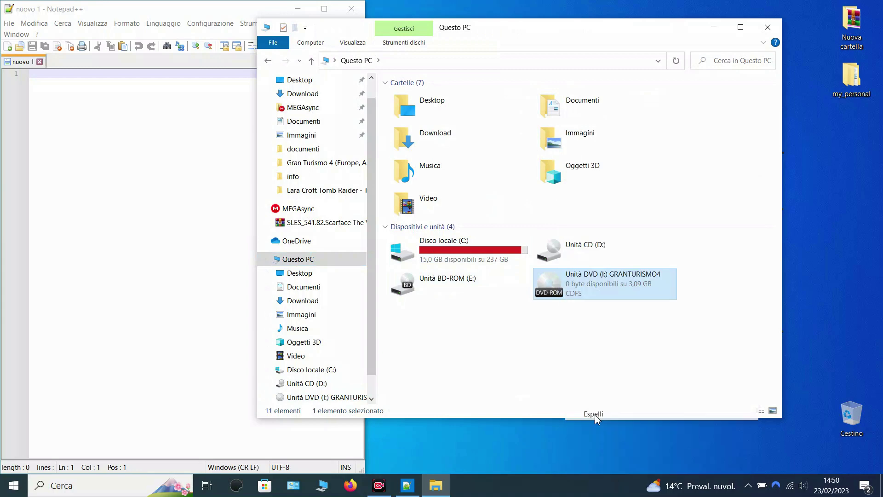
left_click(768, 32)
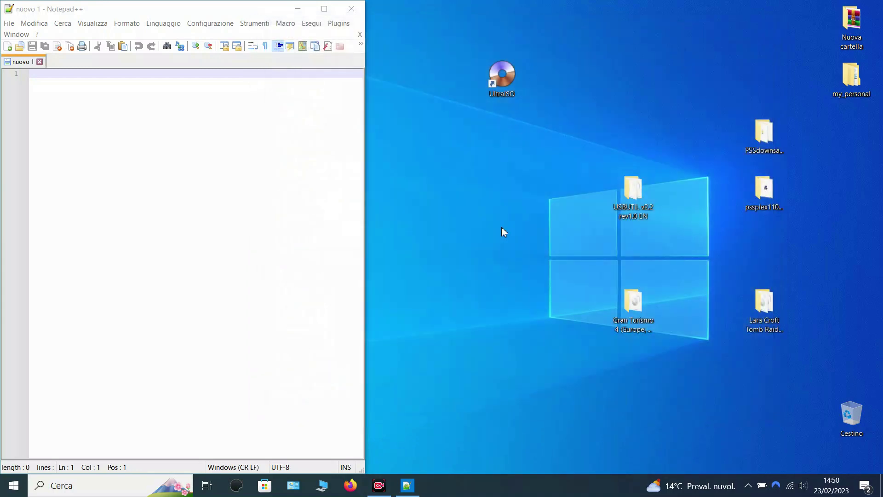
Launch the English version of USBUtil v2.2 from its desktop folder, close the folder and dismiss the startup notice
double_click(637, 198)
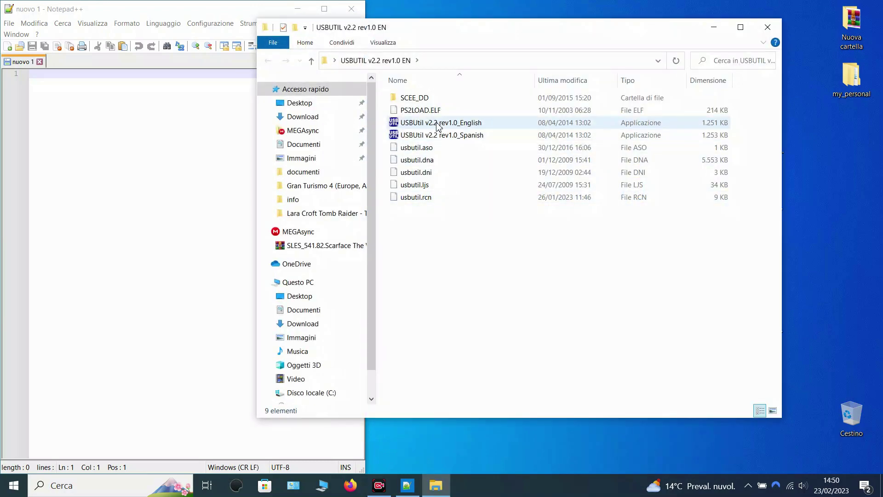
double_click(437, 123)
left_click(768, 32)
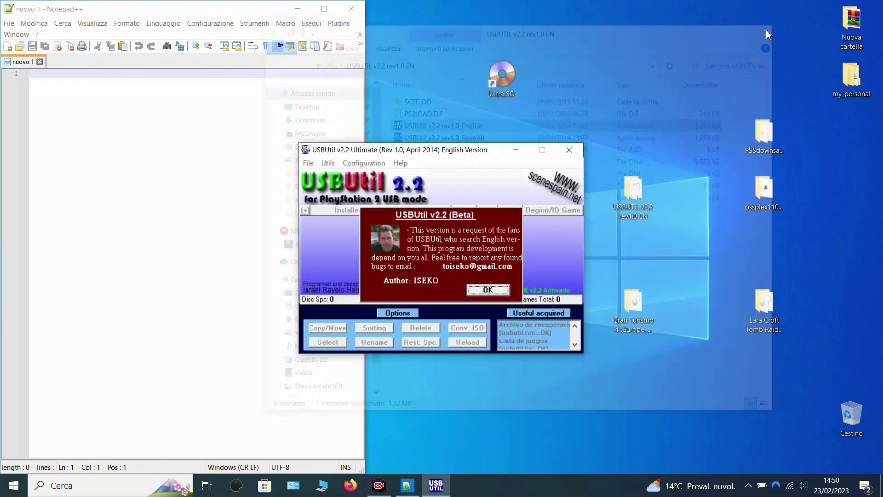
left_click(488, 289)
left_click_drag(446, 151, 432, 97)
Open the ISO Explore/Modify dialog and select the Gran Turismo 4 ISO in its folder on the Desktop
left_click(294, 109)
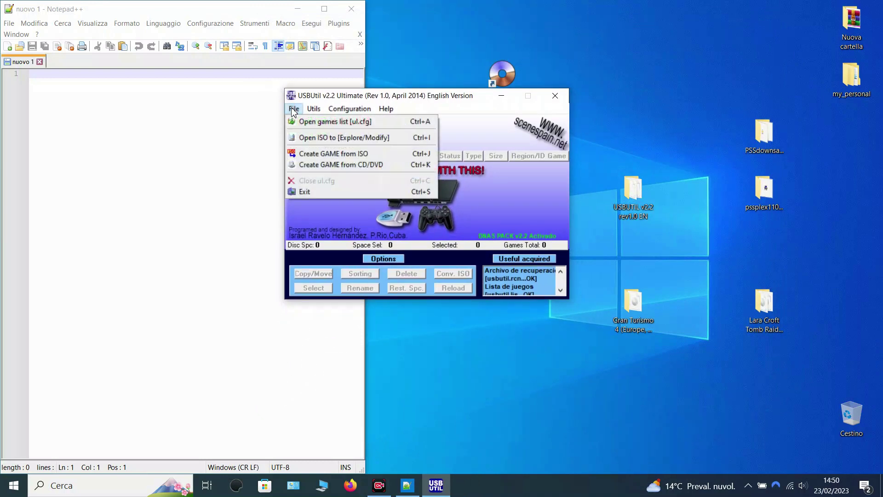
left_click(348, 144)
left_click(437, 222)
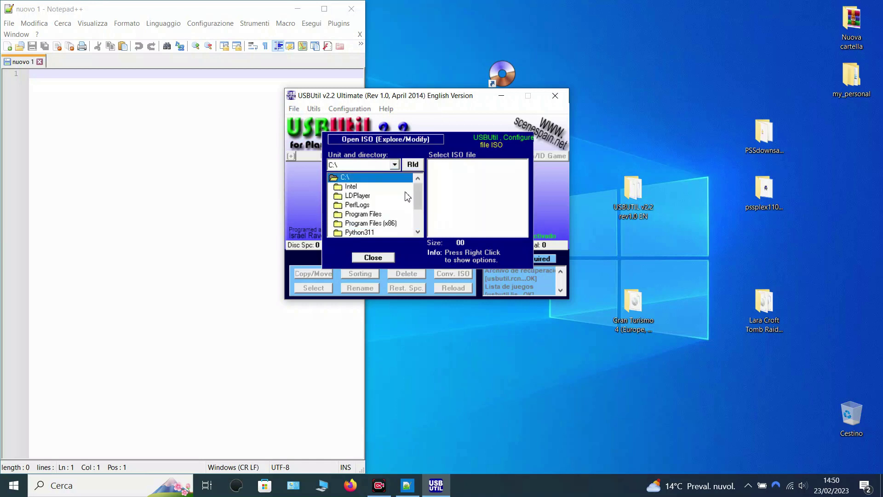
scroll(388, 205, "down", 2)
double_click(356, 213)
double_click(351, 196)
scroll(359, 214, "down", 2)
double_click(358, 214)
scroll(357, 198, "down", 3)
double_click(363, 186)
left_click(471, 165)
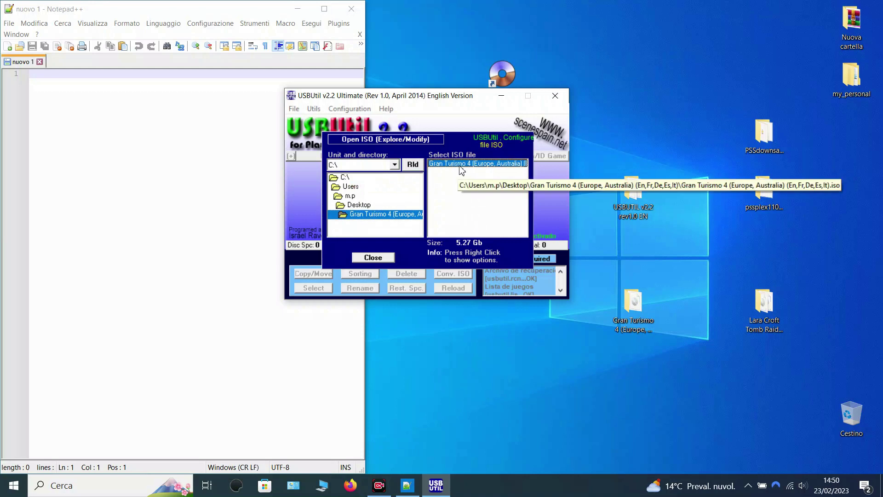
Start Rip GAME/ISO for the selected Gran Turismo 4 ISO and dismiss the ripping information message
right_click(462, 170)
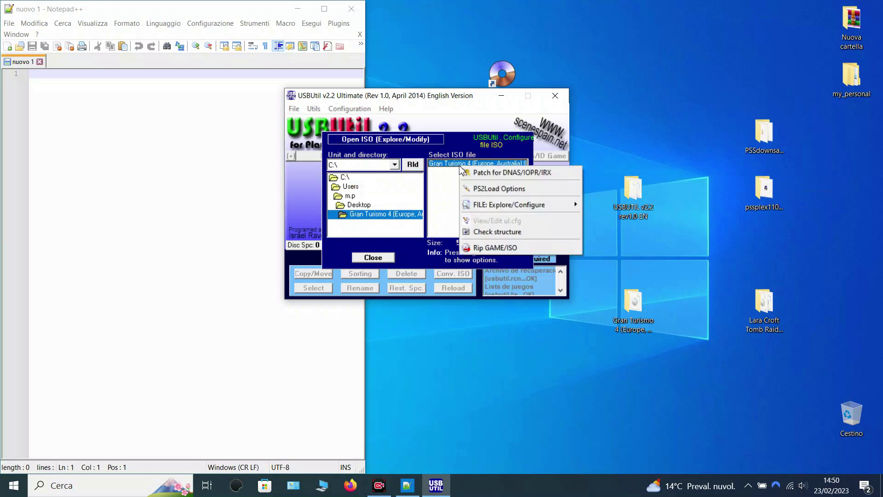
left_click(490, 247)
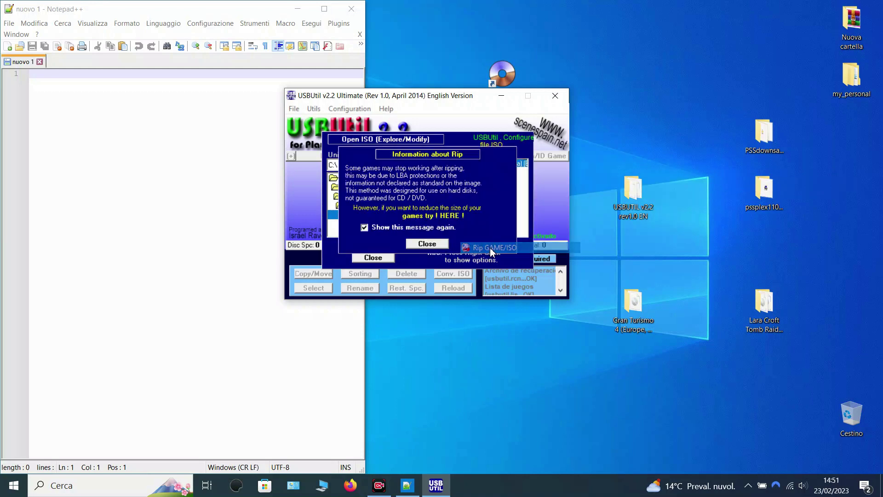
left_click(436, 248)
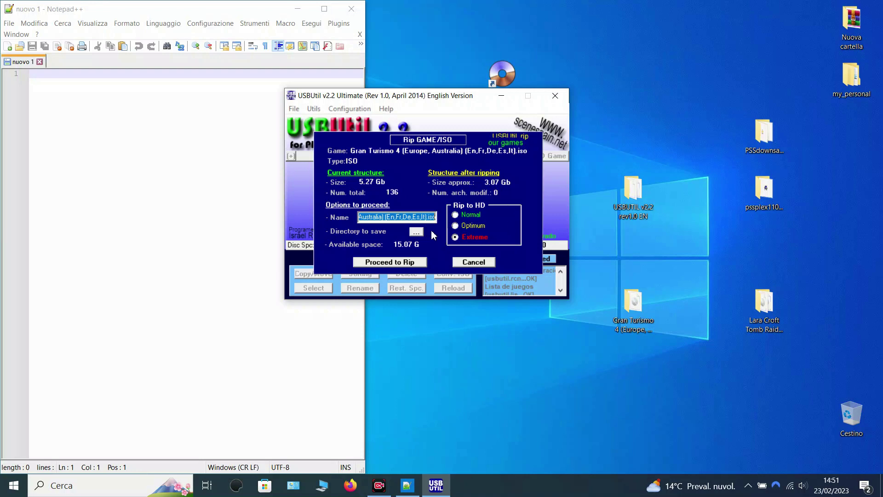
Set the Desktop as save directory, rip the Gran Turismo 4 ISO in Extreme mode and close USBUtil
left_click(414, 235)
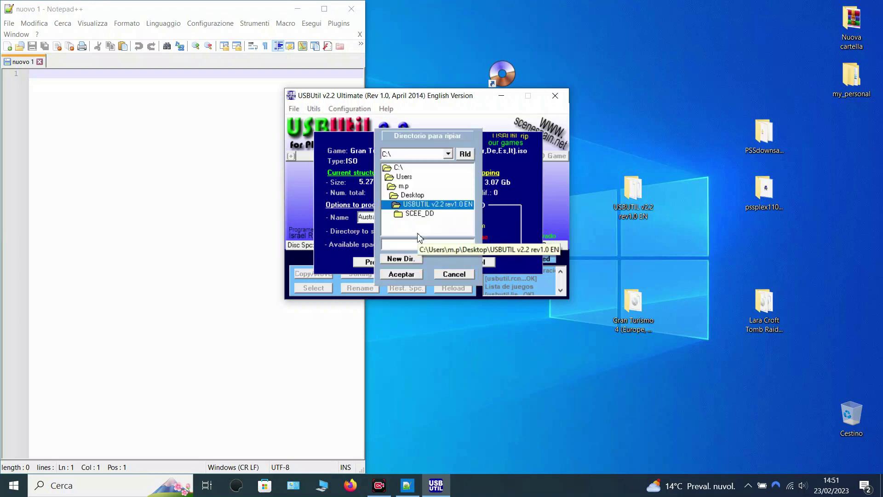
double_click(414, 203)
left_click(411, 275)
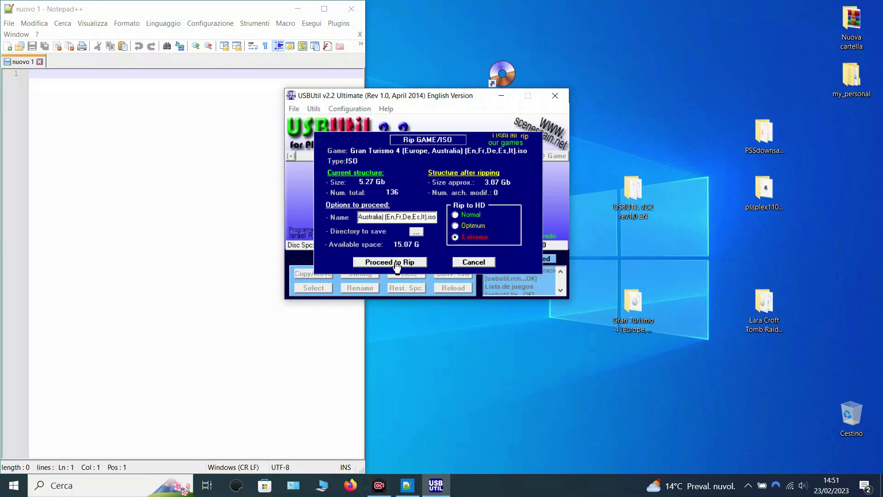
left_click(397, 262)
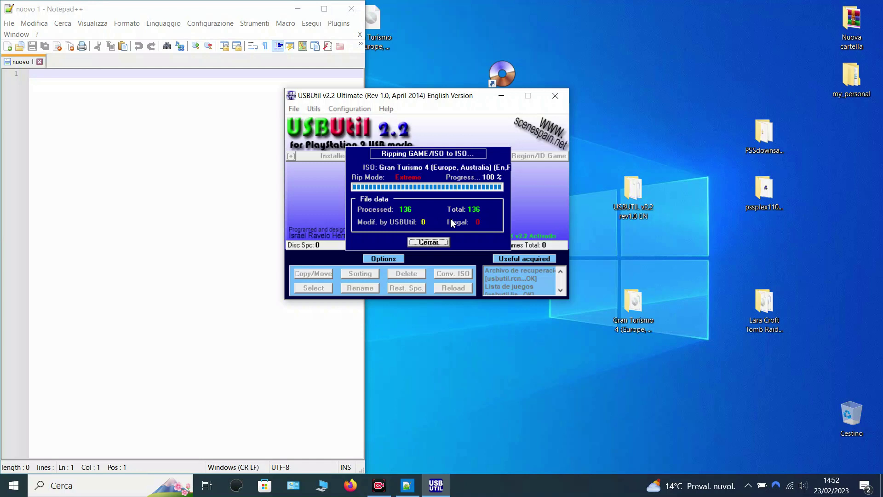
left_click(428, 243)
left_click(555, 95)
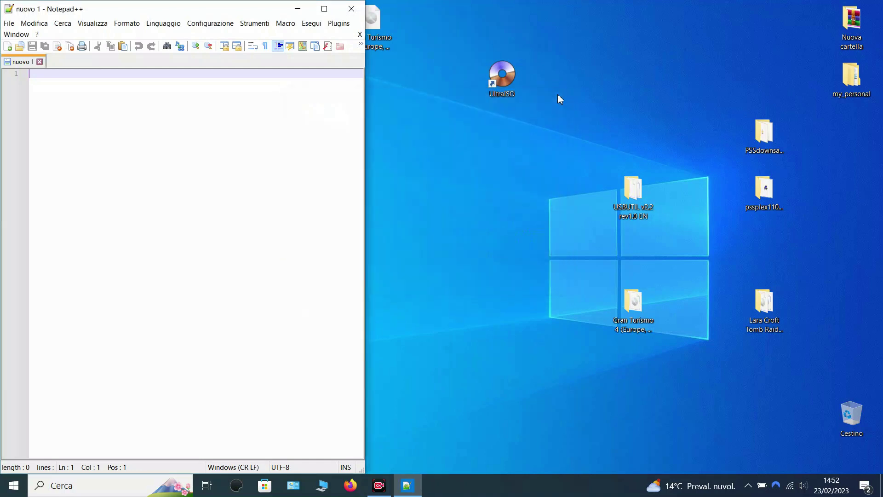
Place the ripped Gran Turismo 4 ISO beside its original folder on the desktop and compare both images' file sizes
left_click_drag(535, 292, 586, 304)
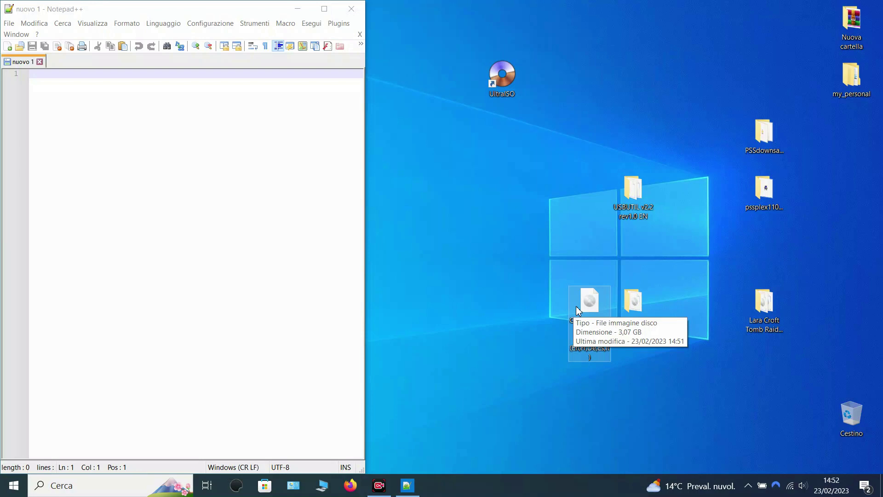
double_click(633, 300)
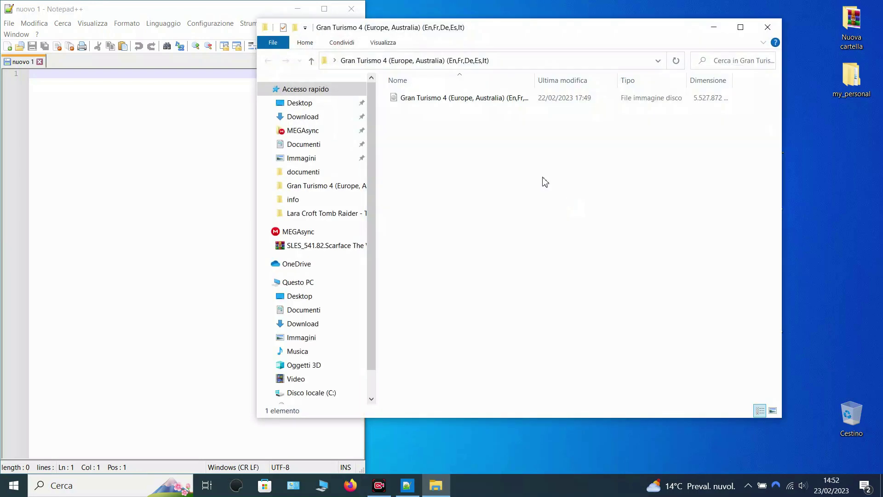
left_click(453, 99)
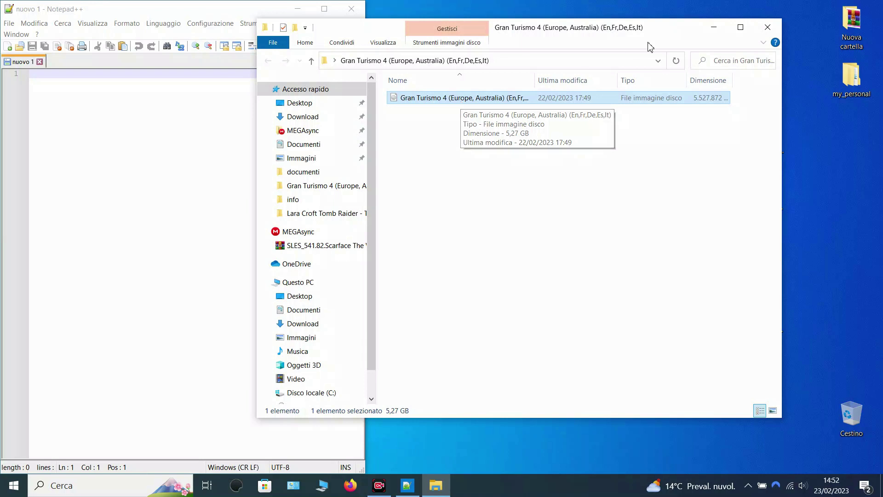
left_click(767, 27)
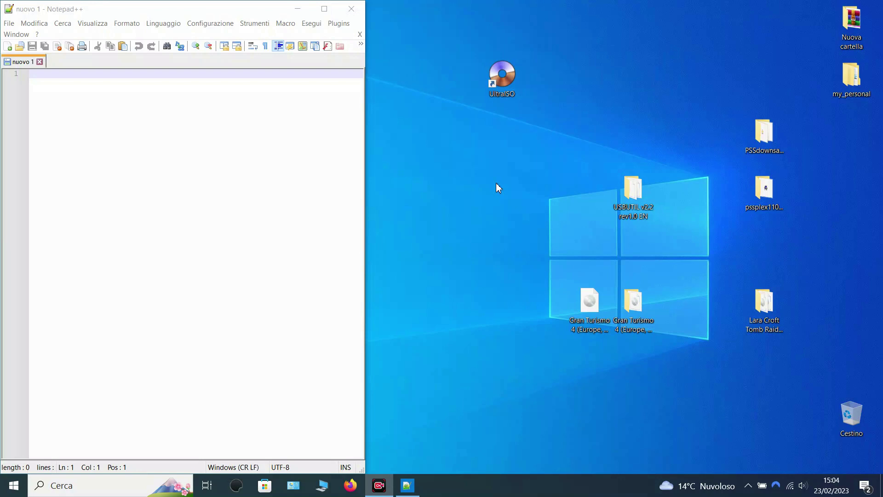
Reopen the English version of USBUtil v2.2, close its folder and dismiss the startup notice
double_click(633, 191)
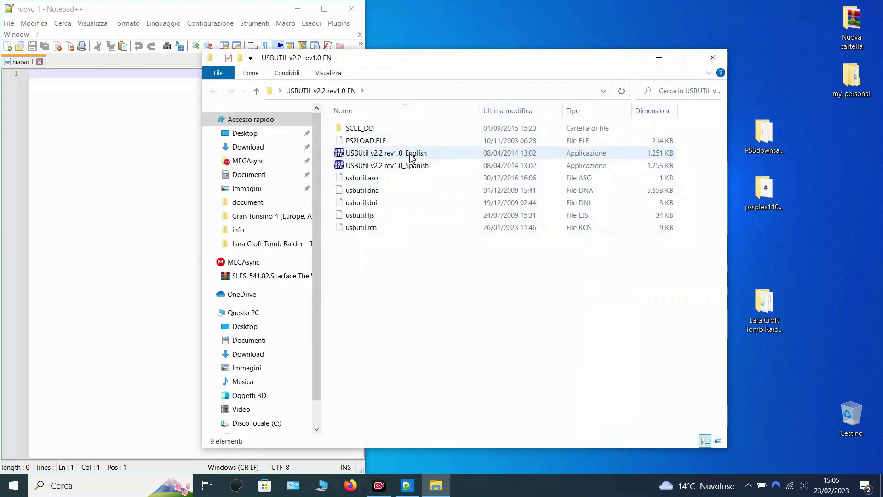
double_click(411, 158)
left_click(713, 57)
left_click(488, 290)
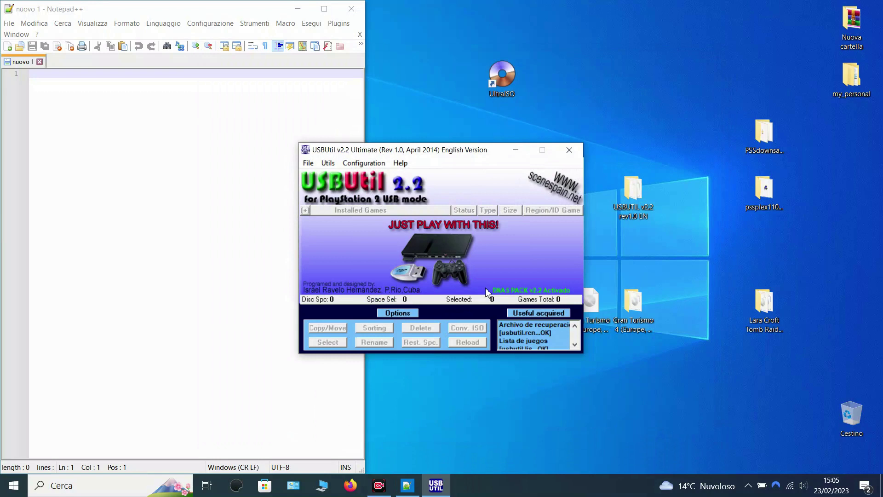
left_click_drag(461, 153, 428, 118)
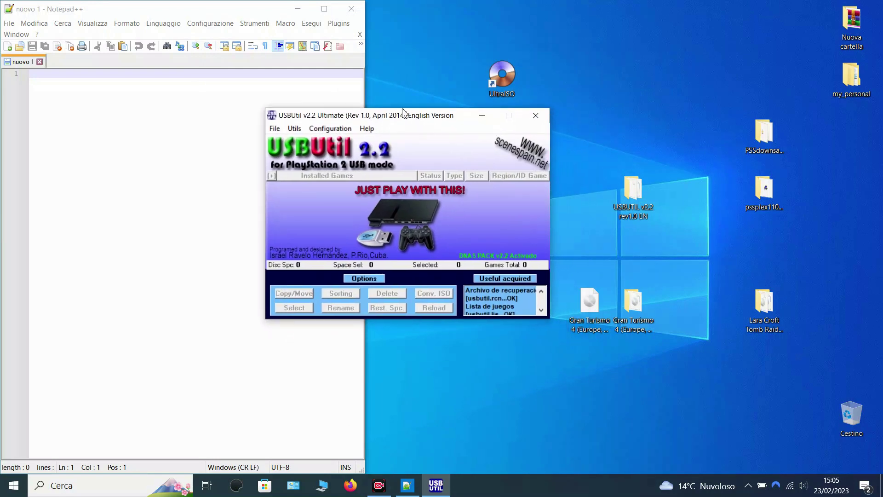
Check the original and RIP images in the Tomb Raider desktop folder and close the folder
left_click(275, 129)
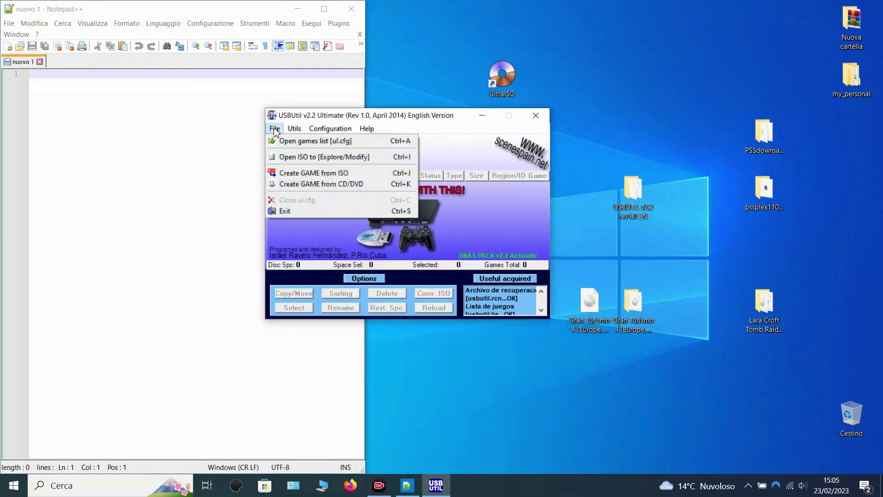
left_click(451, 115)
left_click(764, 318)
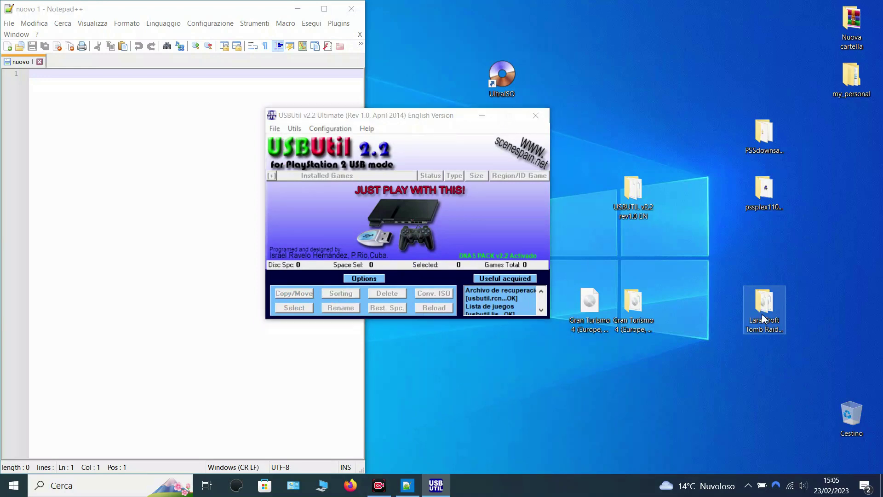
double_click(764, 317)
left_click(451, 129)
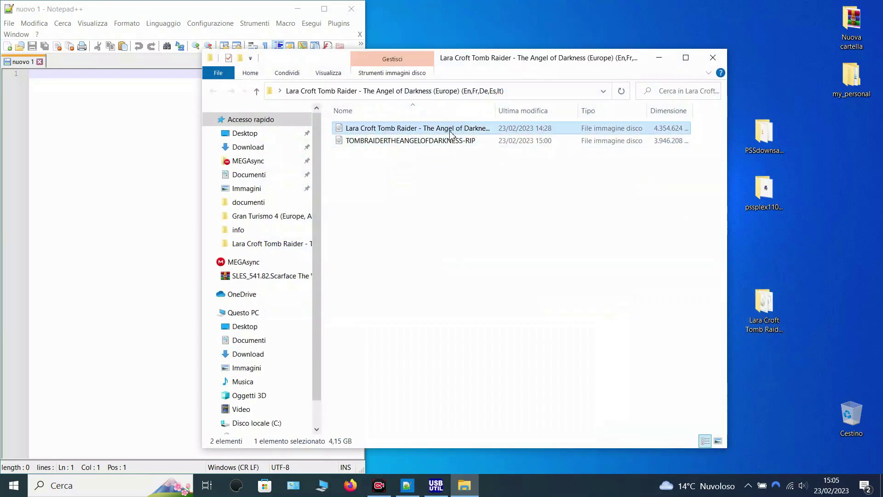
left_click(421, 142)
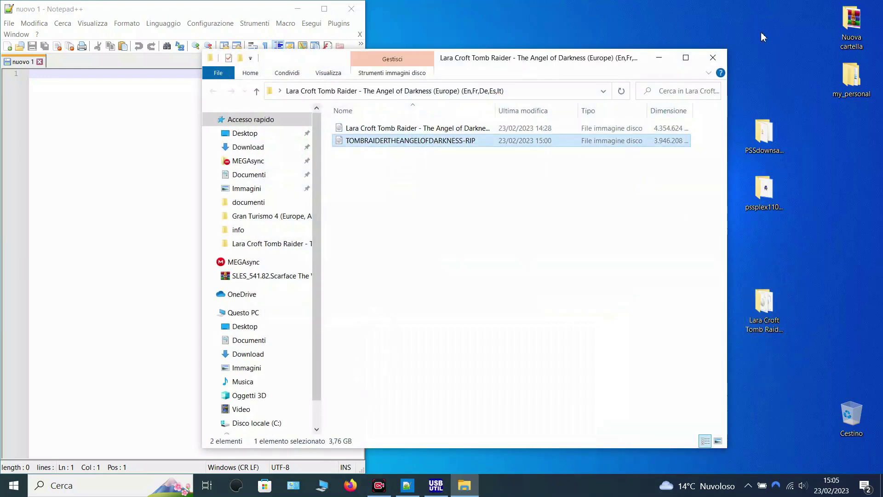
left_click(713, 58)
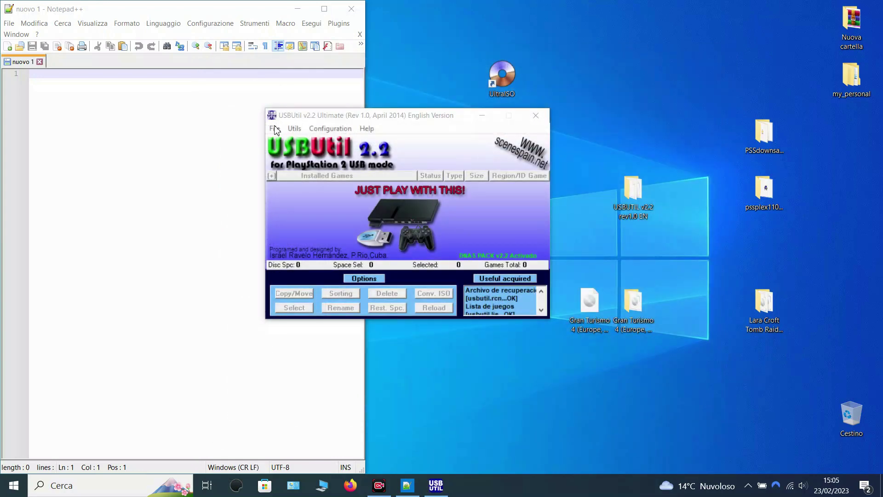
Open the ISO Explore/Modify tool and browse to the Lara Croft Tomb Raider folder on the Desktop
left_click(275, 129)
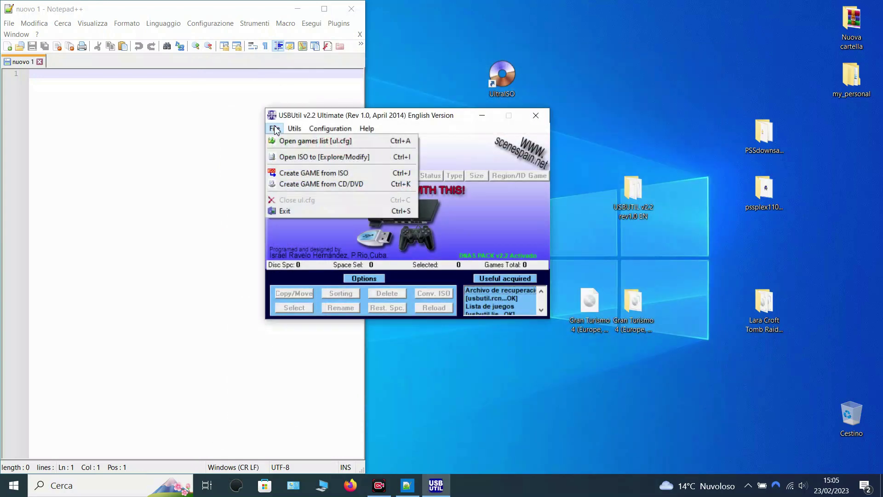
left_click(309, 156)
left_click(408, 241)
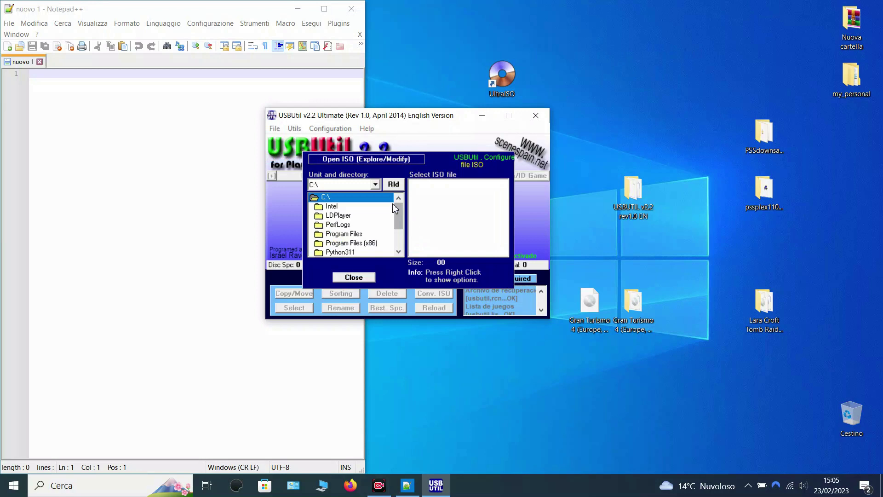
left_click_drag(400, 216, 397, 253)
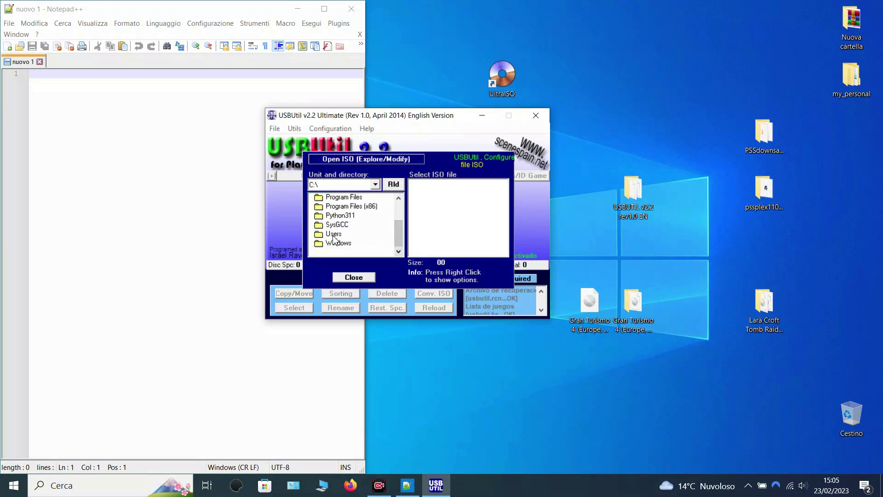
double_click(333, 240)
left_click(332, 216)
double_click(332, 217)
scroll(343, 230, "down", 2)
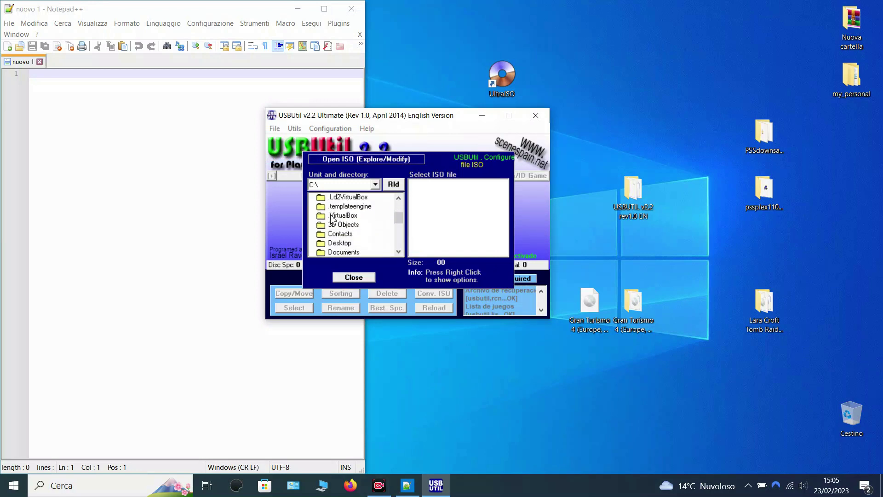
double_click(349, 243)
scroll(350, 249, "down", 5)
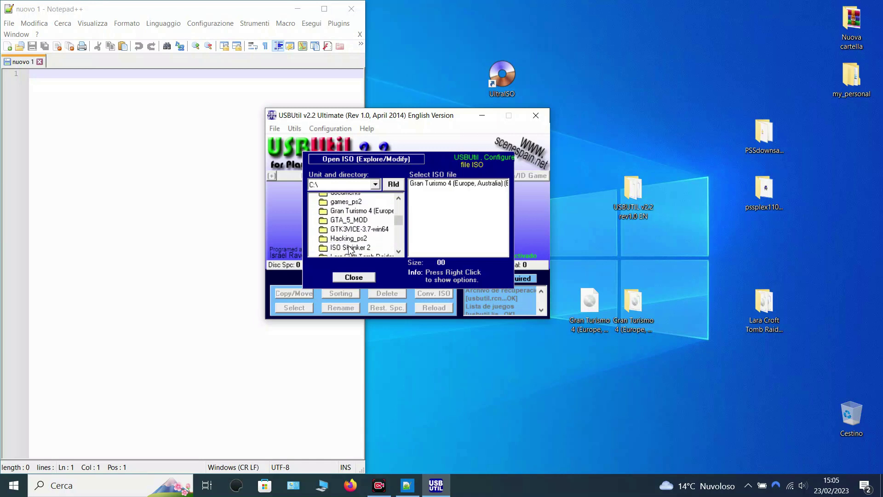
left_click(350, 235)
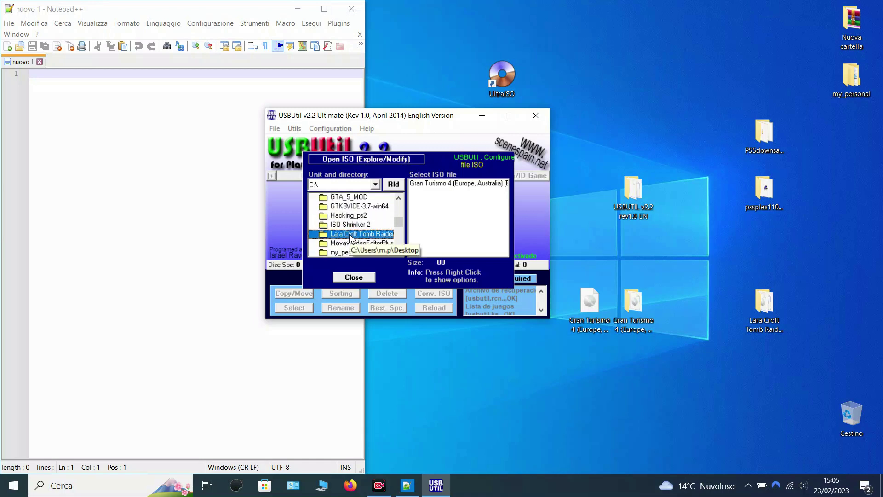
double_click(349, 236)
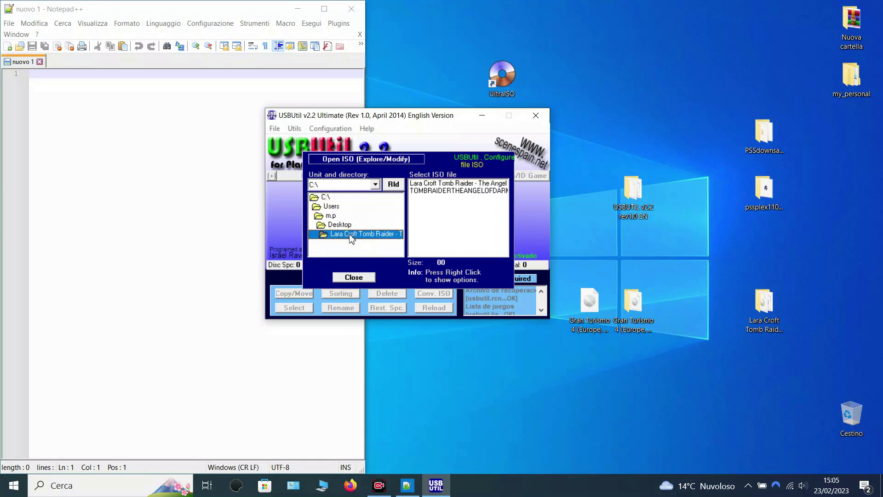
Examine which PSS videos are active in TOMBRAIDERTHEANGELOFDARKNESS-RIP.iso through MANUAL Configuration and exit it
left_click(440, 191)
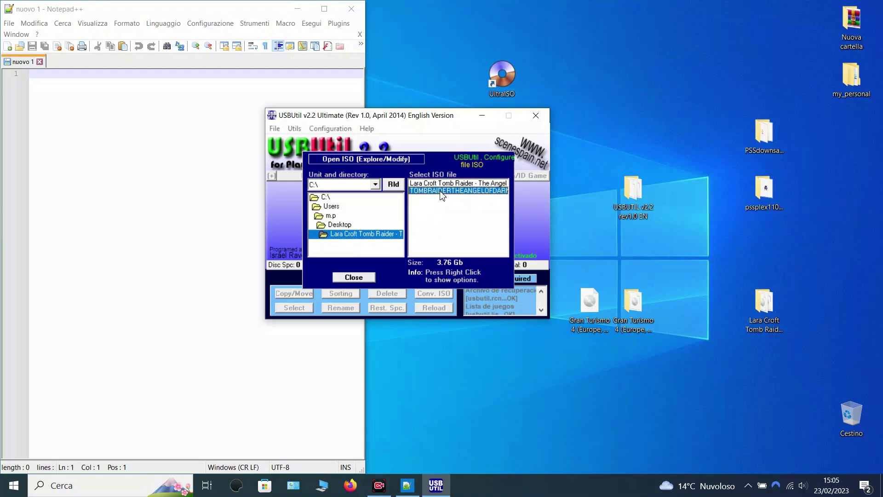
right_click(440, 191)
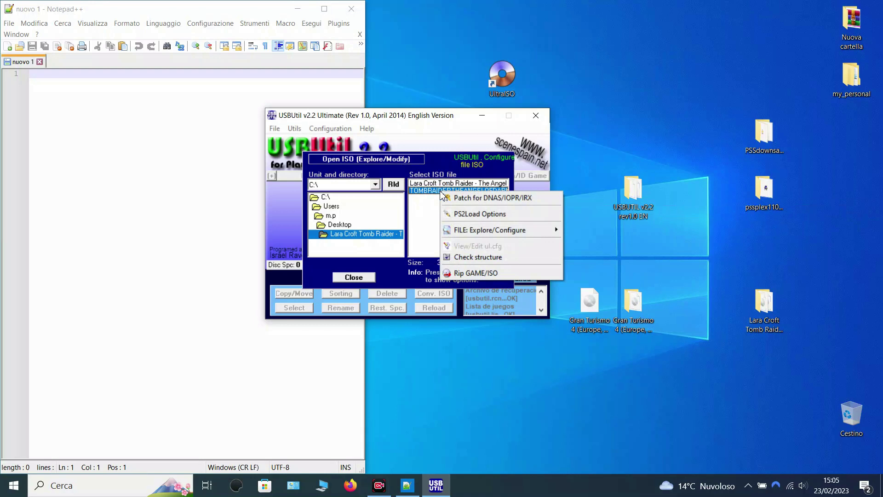
mouse_move(503, 230)
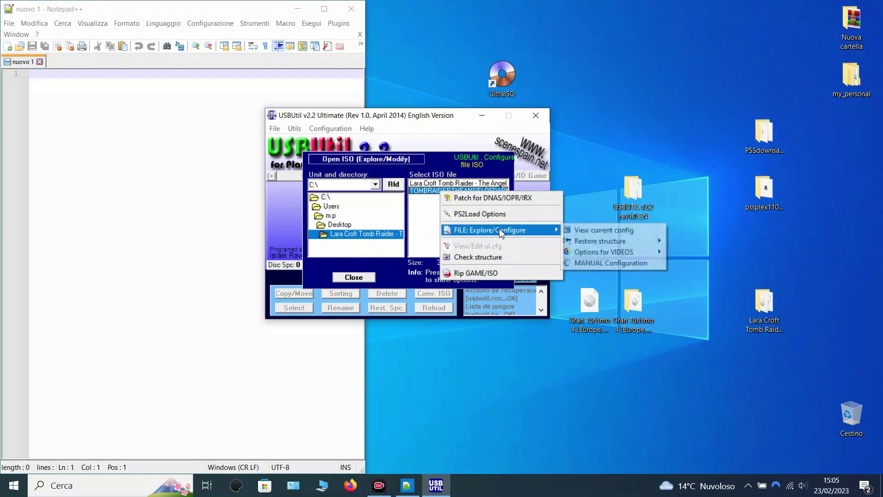
left_click(586, 263)
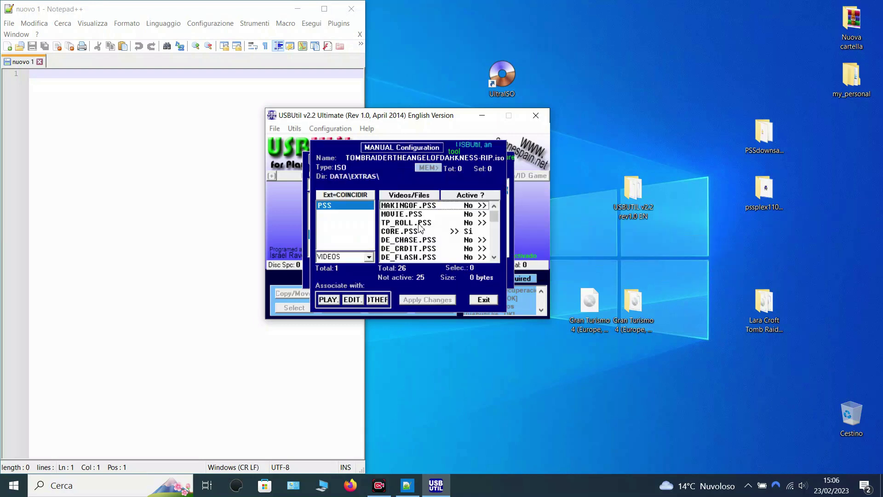
mouse_move(495, 216)
left_mouse_down()
mouse_move(495, 262)
mouse_move(496, 207)
left_mouse_up()
left_click(484, 300)
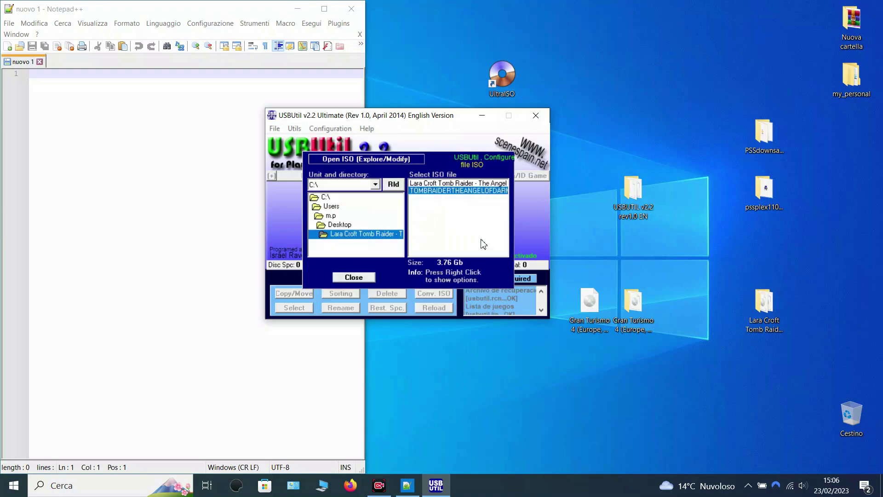
Apply the Match Videos option to TOMBRAIDERTHEANGELOFDARKNESS-RIP.iso
right_click(451, 192)
mouse_move(483, 230)
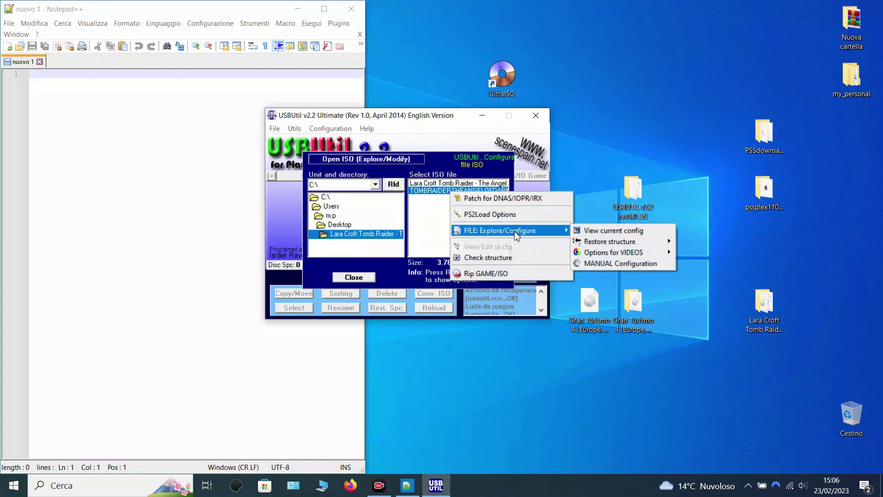
mouse_move(603, 251)
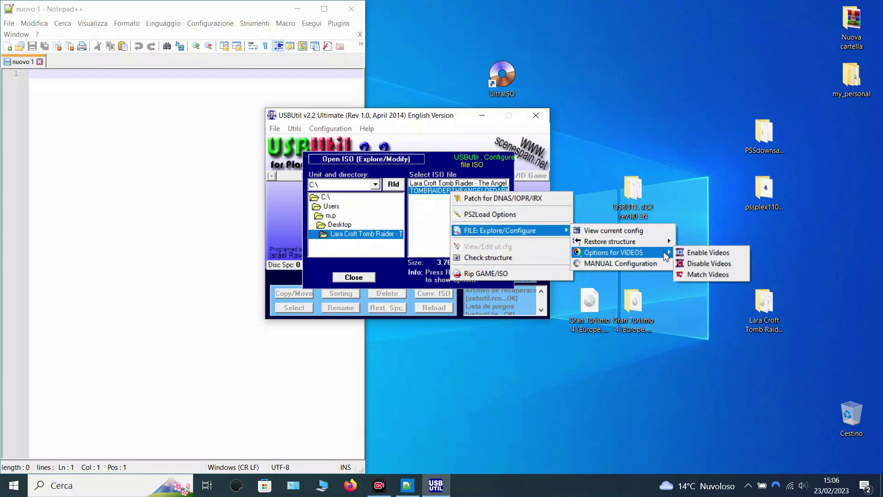
left_click(691, 273)
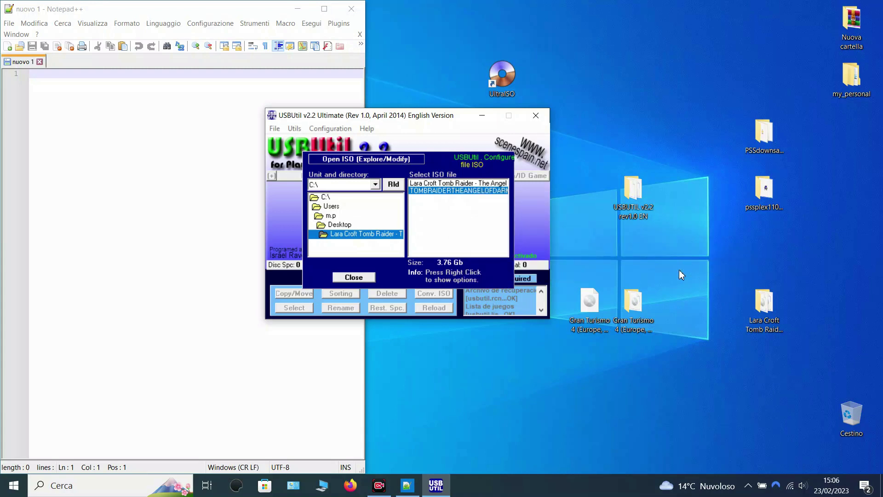
Set up a rip of the selected Tomb Raider ISO in Extreme mode, with the Desktop's Lara Croft Tomb Raider folder as save directory
right_click(440, 195)
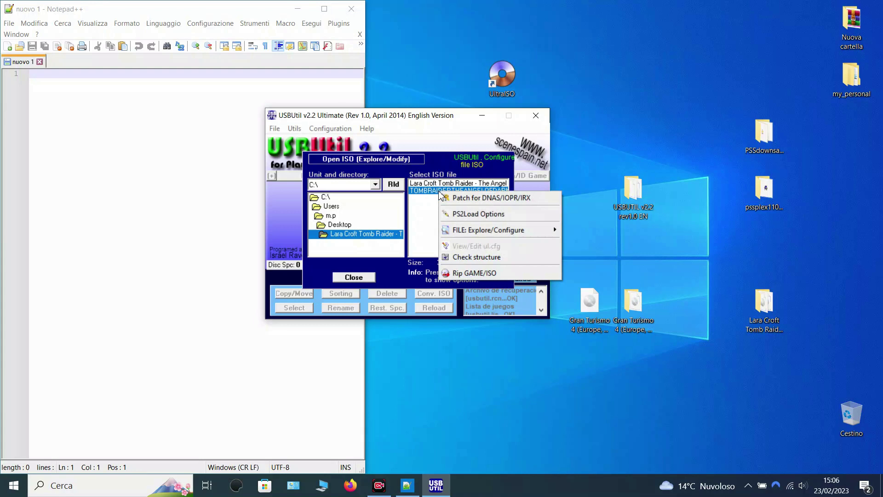
left_click(473, 273)
left_click(416, 264)
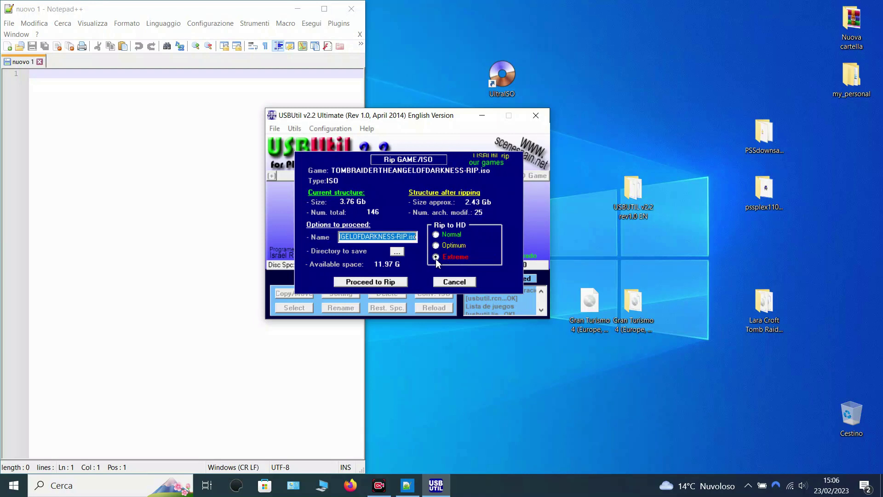
left_click(397, 251)
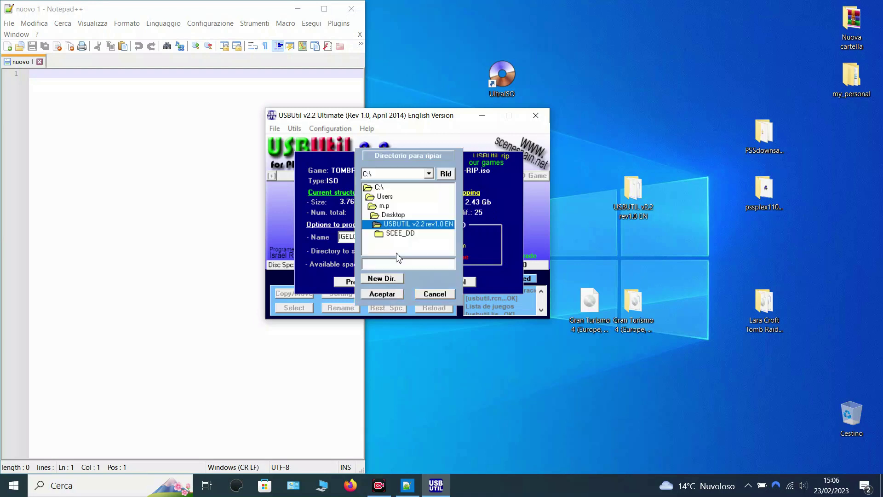
double_click(393, 215)
scroll(405, 212, "down", 5)
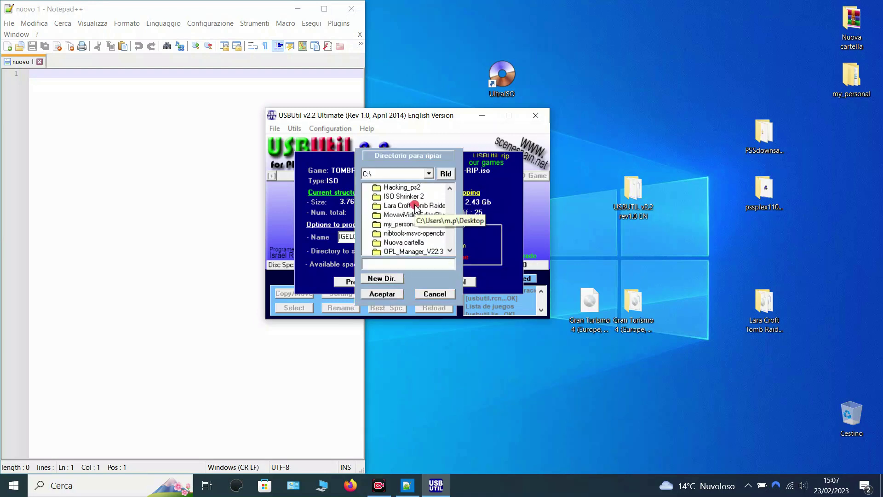
double_click(415, 206)
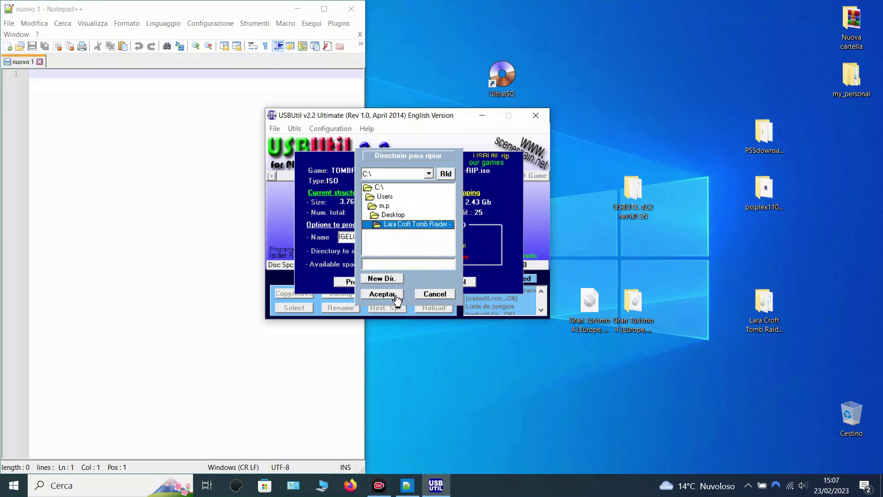
left_click(383, 293)
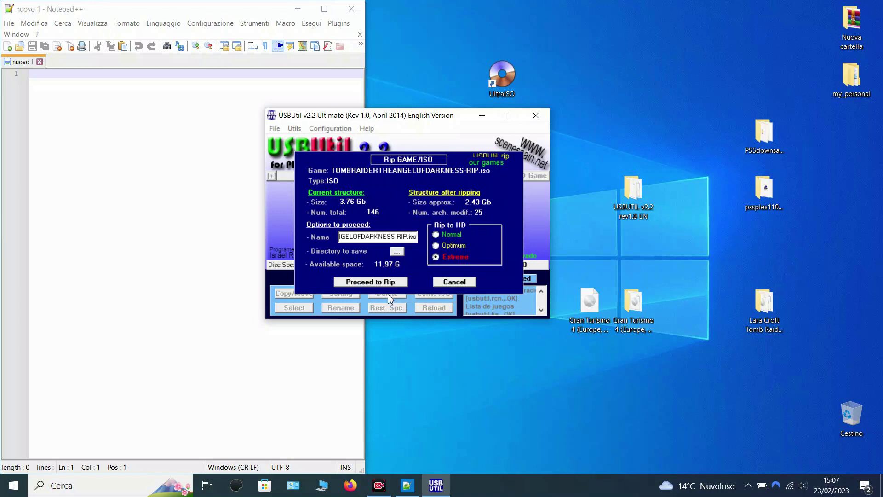
Rip the Tomb Raider ISO under the name TOMBRAIDERTHEANGELOFDARKNESS-RIP-2.iso and close USBUtil
left_click(407, 236)
type("-2")
left_click(373, 286)
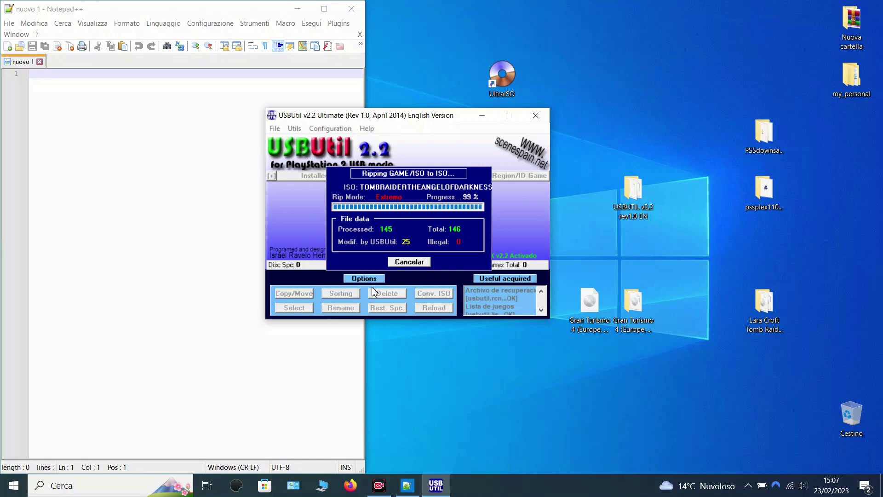
left_click(414, 263)
left_click(539, 120)
Refresh the desktop and check the size of the RIP-2 image in the Tomb Raider folder
right_click(538, 120)
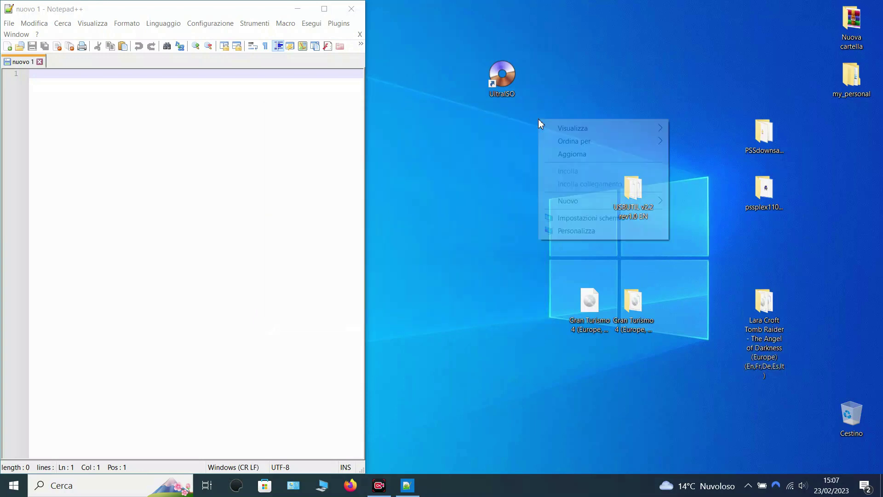
left_click(576, 159)
double_click(760, 313)
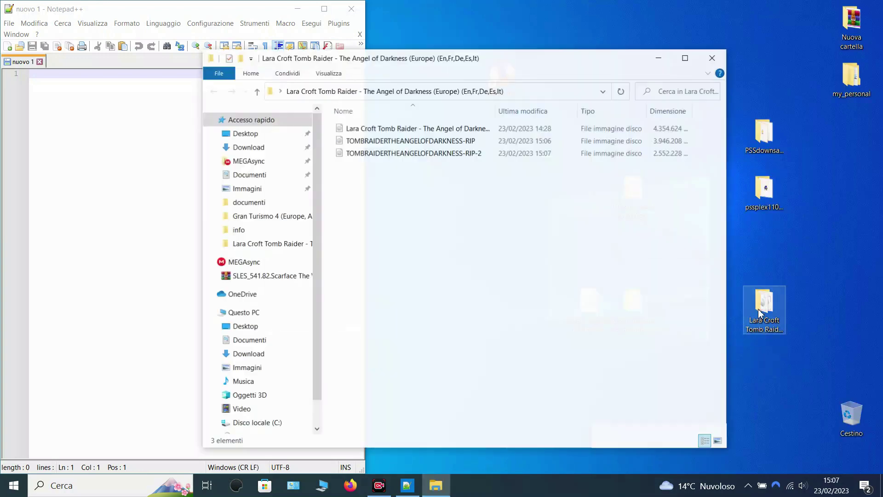
left_click(421, 158)
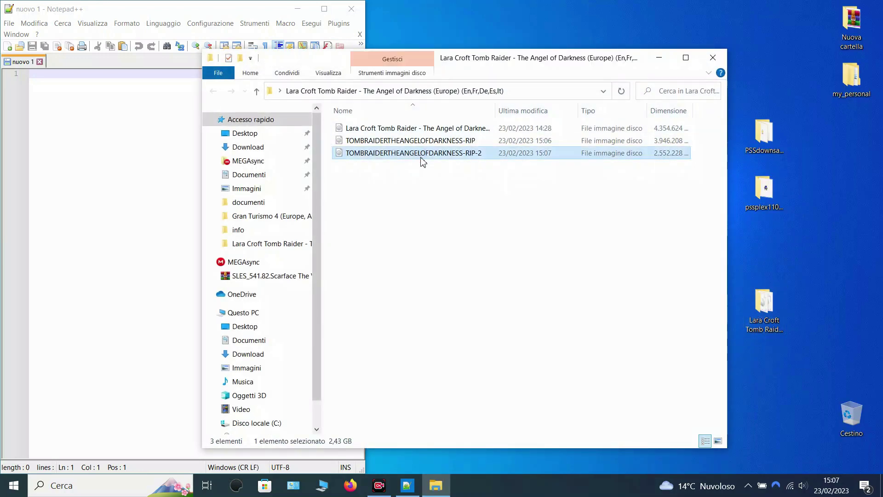